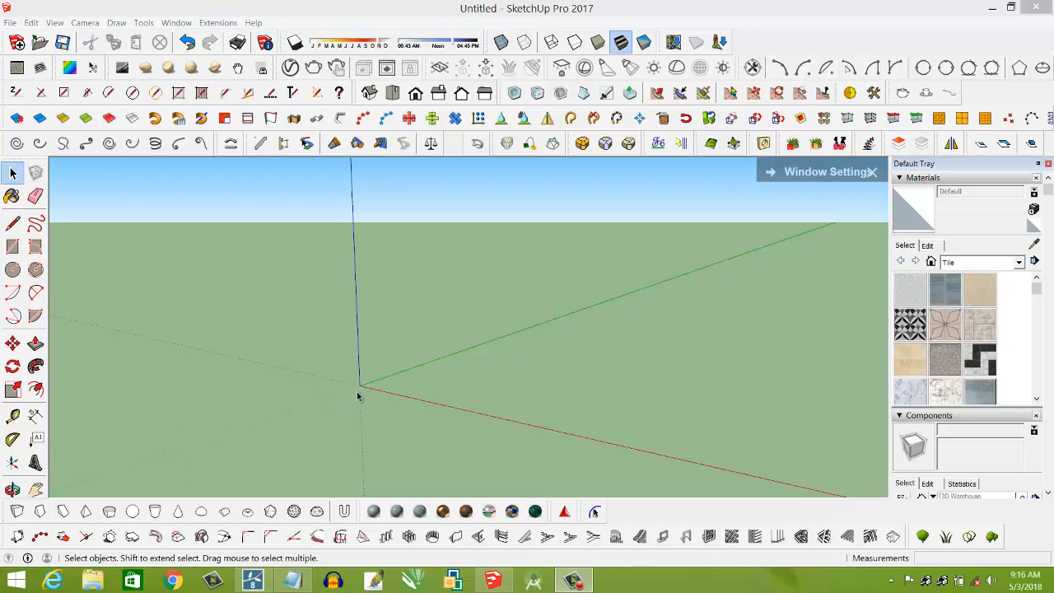
Create a Standard-scale teapot with 6 segments, including body, lid, handle, spout and bottom, and place it on the ground away from the origin.
{"action": "scroll", "coordinate": [358, 395], "scroll_direction": "up", "scroll_amount": 8}
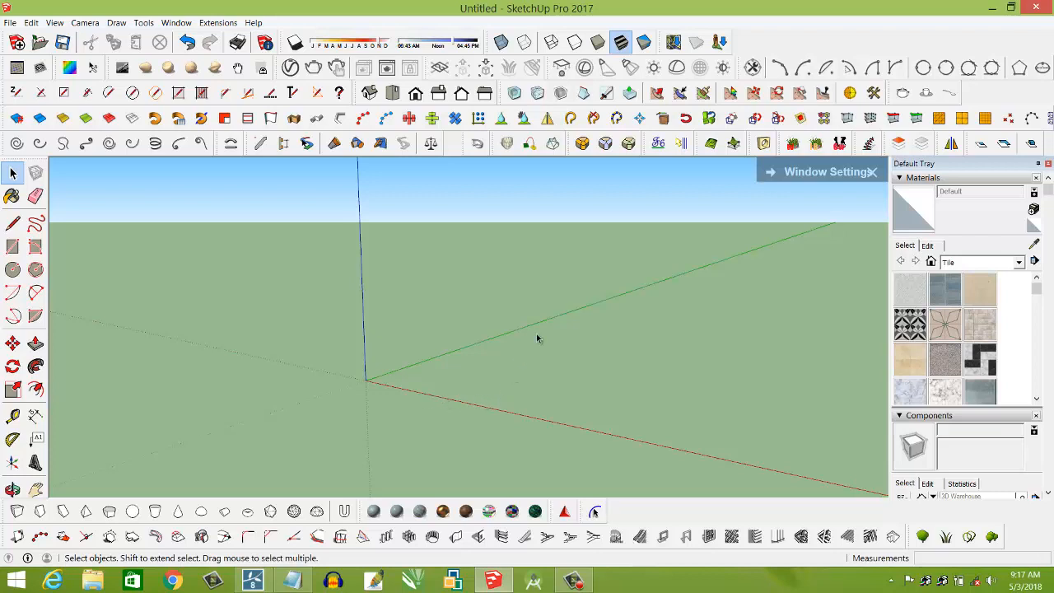
{"action": "left_click", "coordinate": [902, 92]}
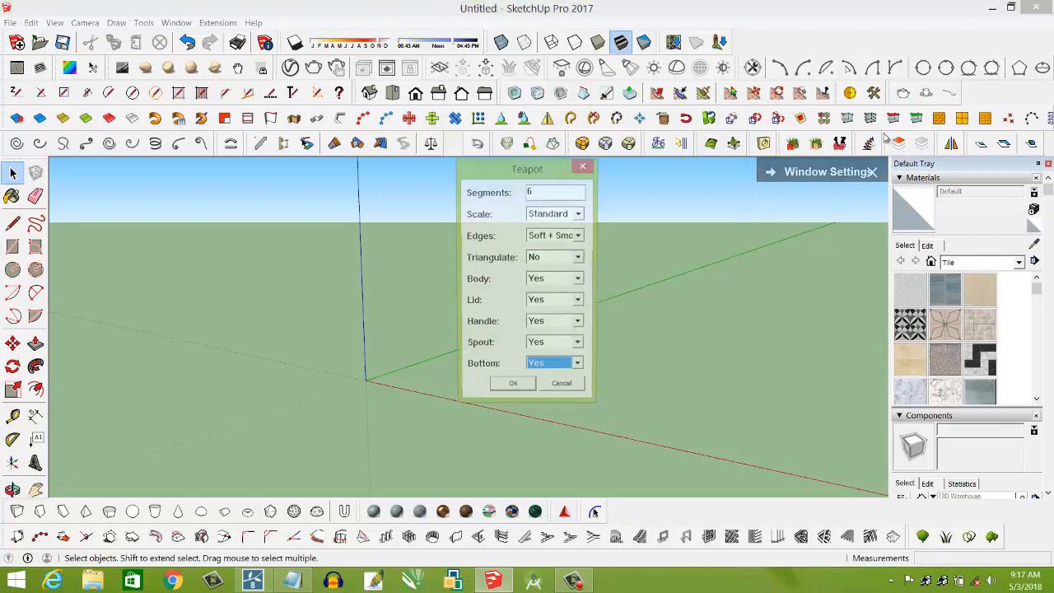
{"action": "left_click", "coordinate": [512, 389]}
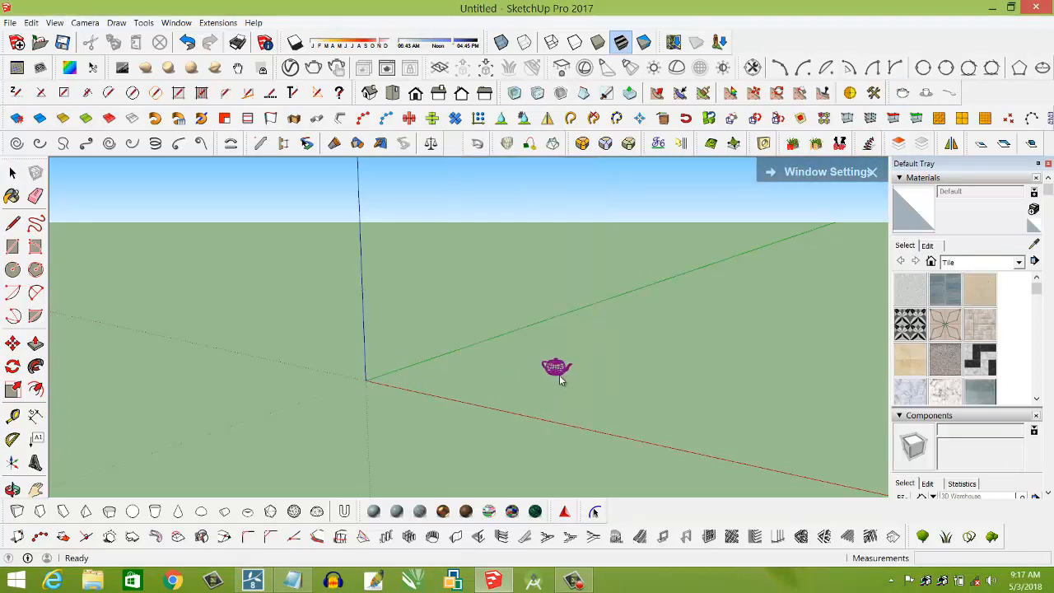
{"action": "left_click", "coordinate": [559, 377]}
{"action": "left_click", "coordinate": [425, 375]}
{"action": "middle_click_drag", "start_coordinate": [508, 377], "coordinate": [512, 364]}
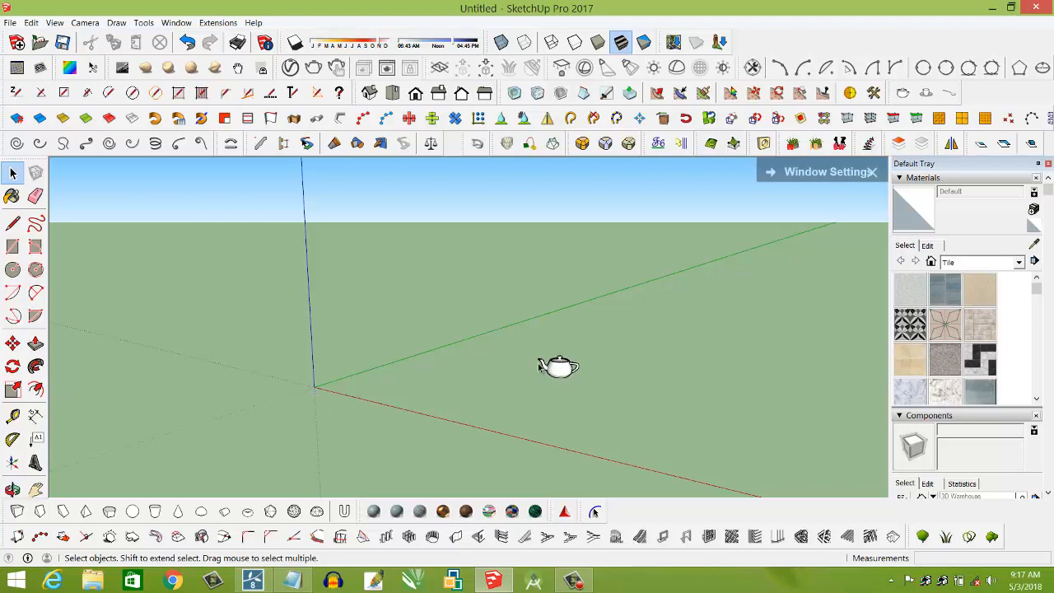
Scale the teapot uniformly by a factor of 2.00.
{"action": "left_click", "coordinate": [558, 367]}
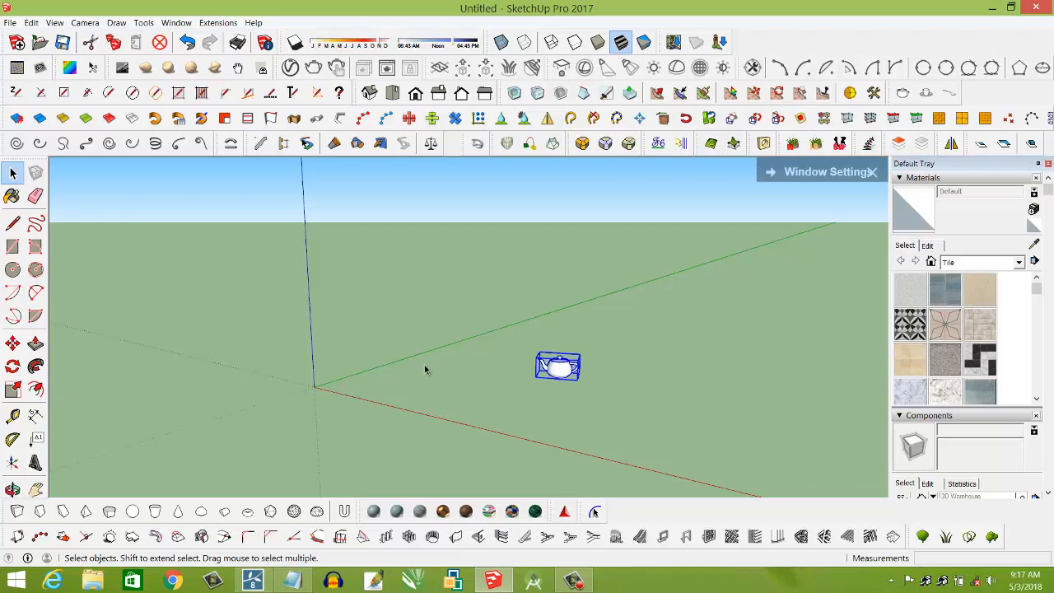
{"action": "left_click", "coordinate": [13, 390]}
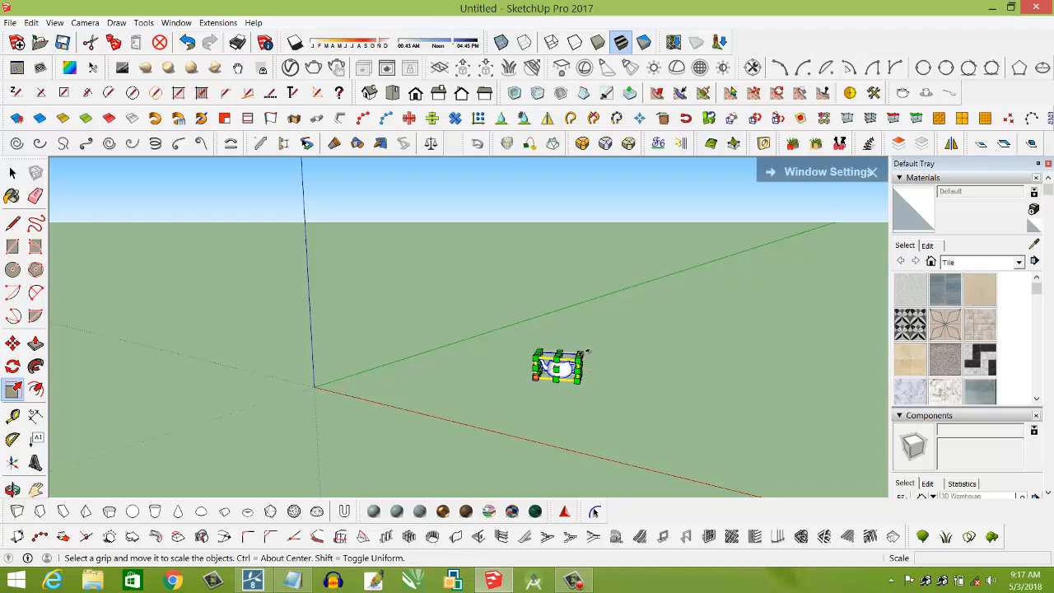
{"action": "mouse_move", "coordinate": [593, 349]}
{"action": "left_mouse_down"}
{"action": "mouse_move", "coordinate": [607, 329]}
{"action": "mouse_move", "coordinate": [602, 353]}
{"action": "left_mouse_up"}
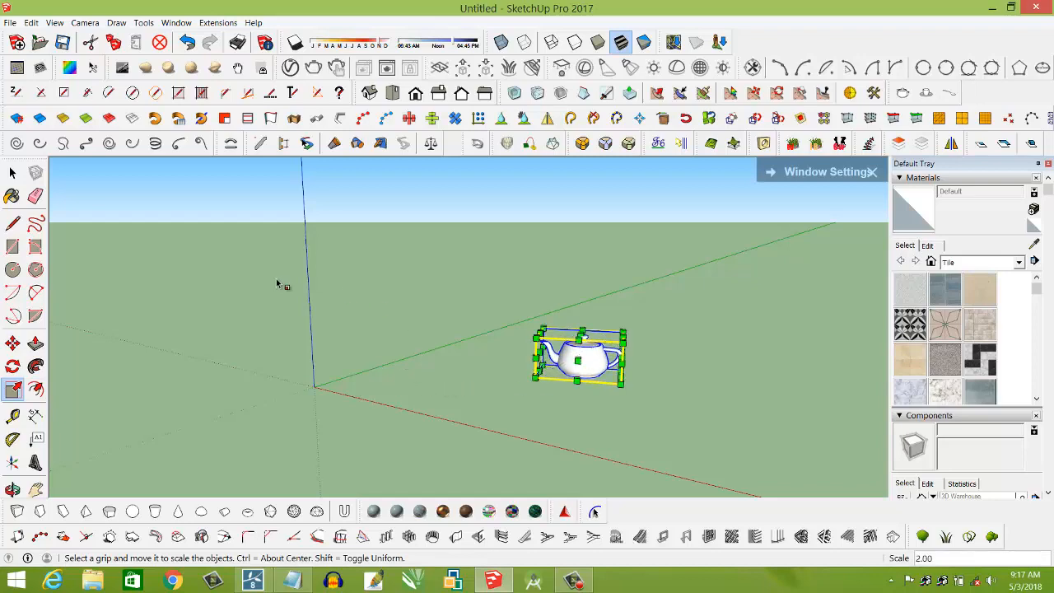
Save the model to the Desktop as a SketchUp file named "tea port".
{"action": "left_click", "coordinate": [10, 23]}
{"action": "left_click", "coordinate": [35, 81]}
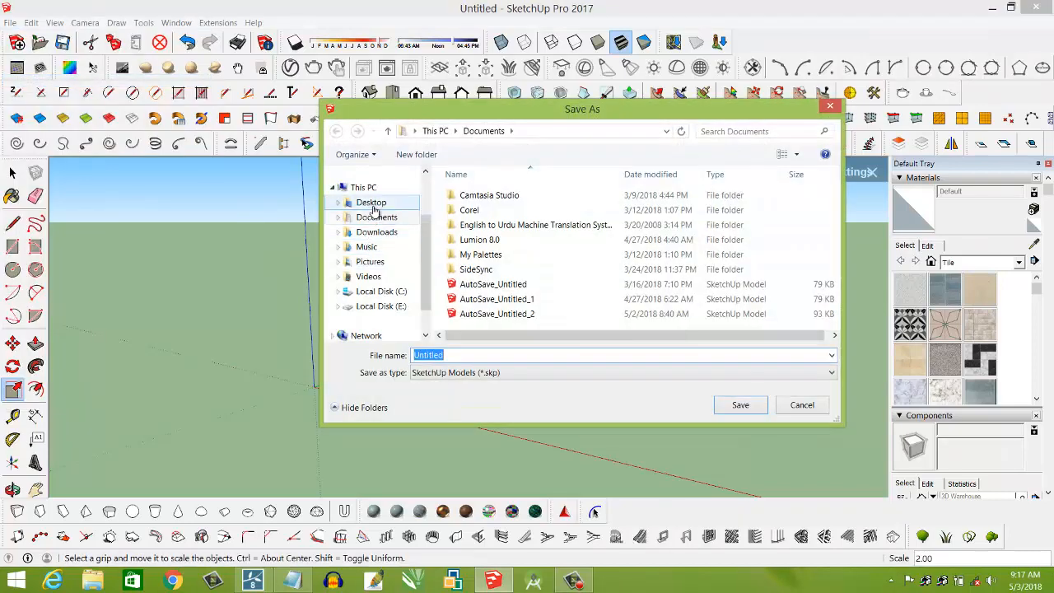
{"action": "left_click", "coordinate": [374, 209]}
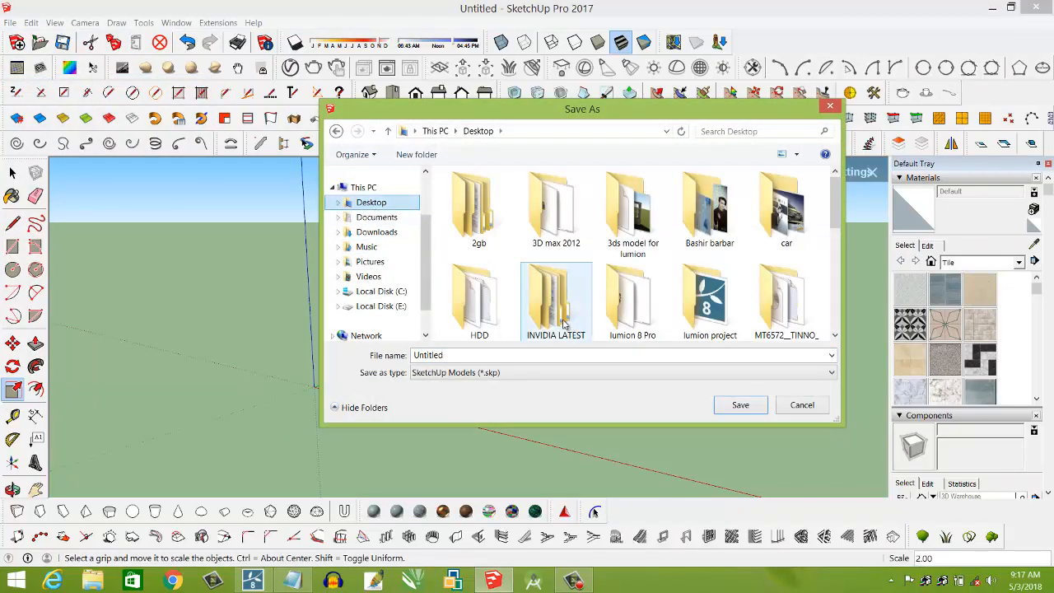
{"action": "double_click", "coordinate": [454, 354]}
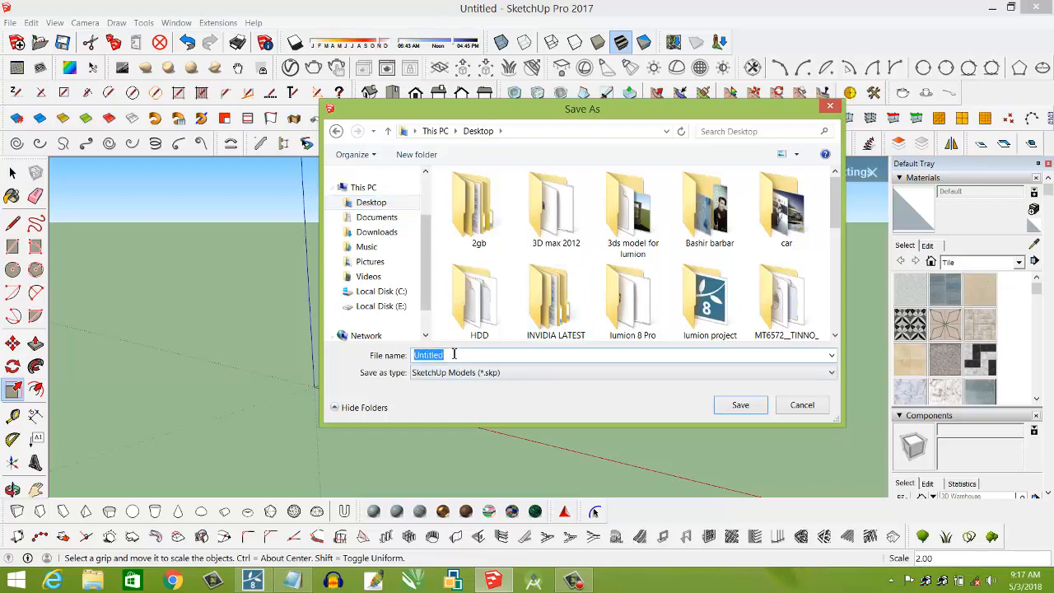
{"action": "type", "text": "tea port"}
{"action": "left_click", "coordinate": [740, 405]}
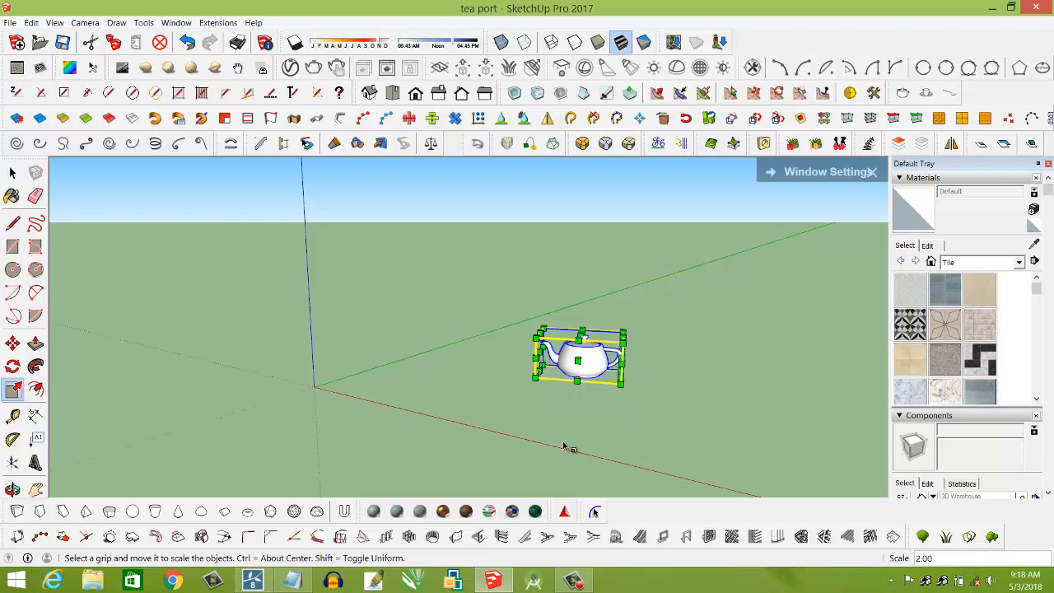
Switch to Lumion and import the "tea port" SketchUp model from the Desktop, keeping its name and the Main (default) category folder.
{"action": "left_click", "coordinate": [261, 586]}
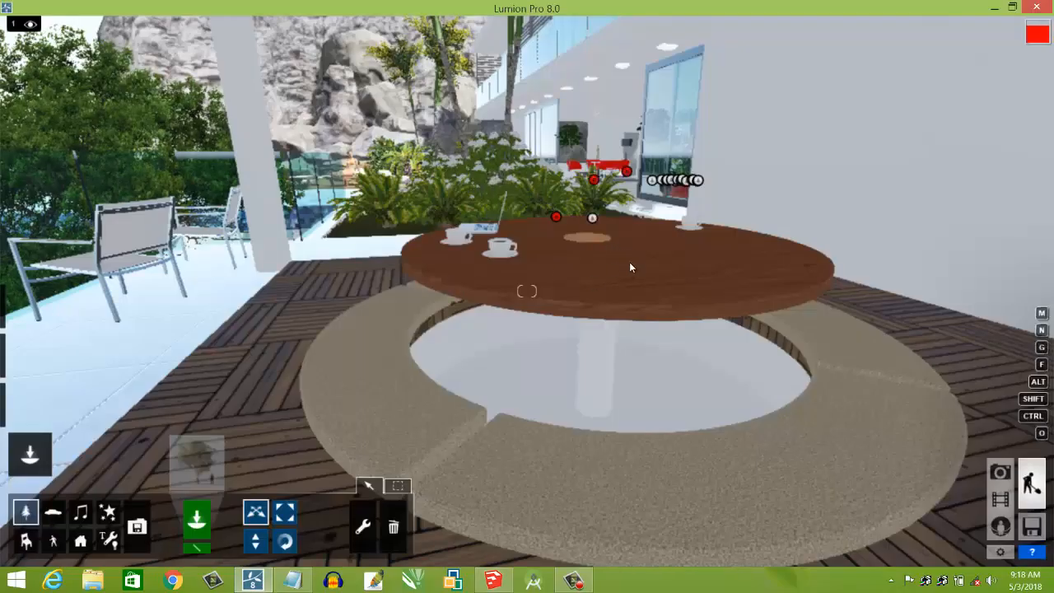
{"action": "left_click", "coordinate": [139, 527]}
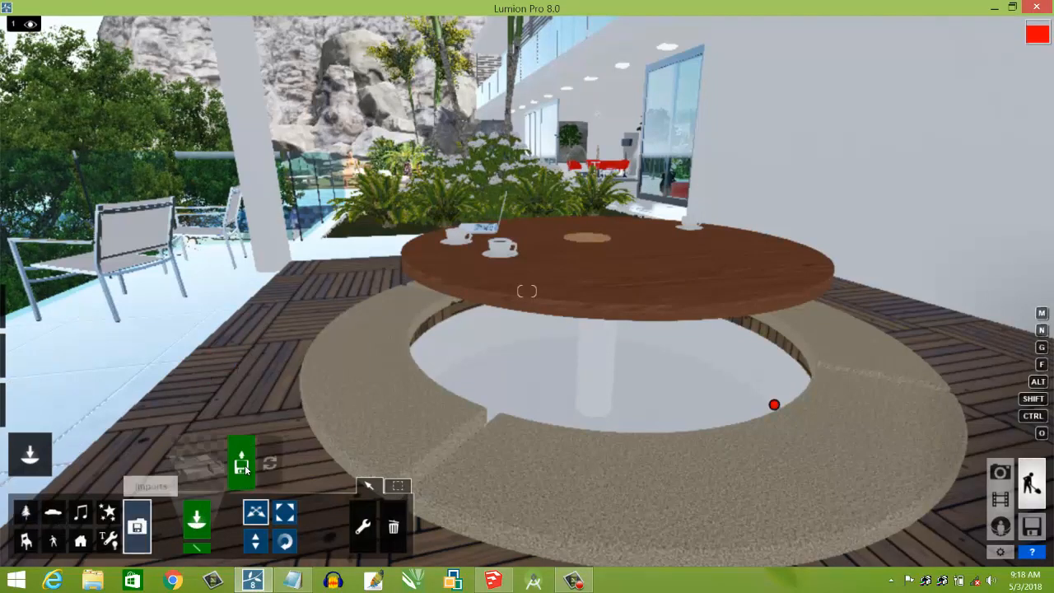
{"action": "left_click", "coordinate": [242, 465]}
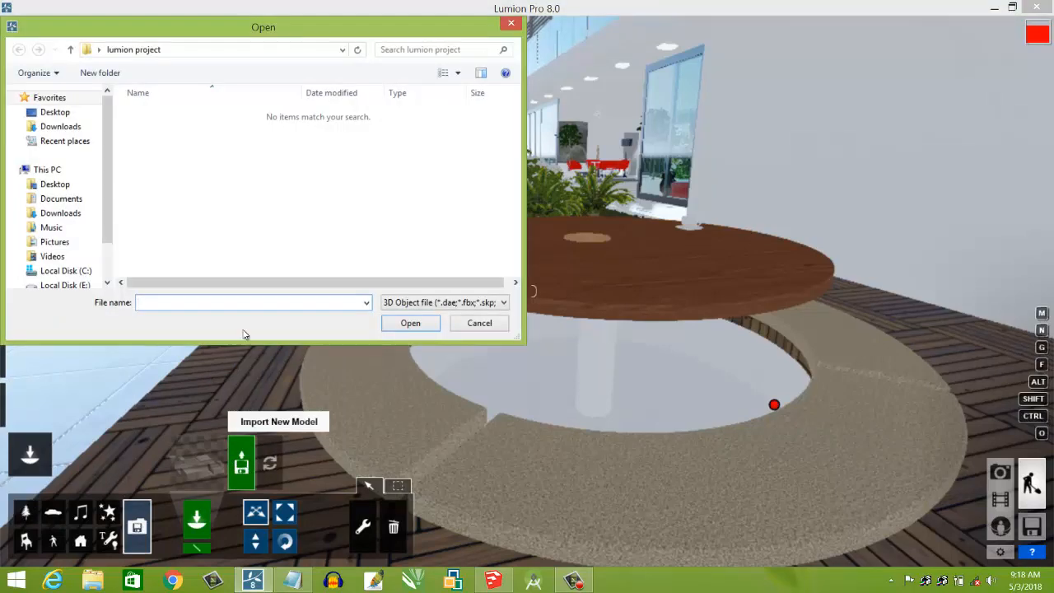
{"action": "left_click", "coordinate": [59, 113]}
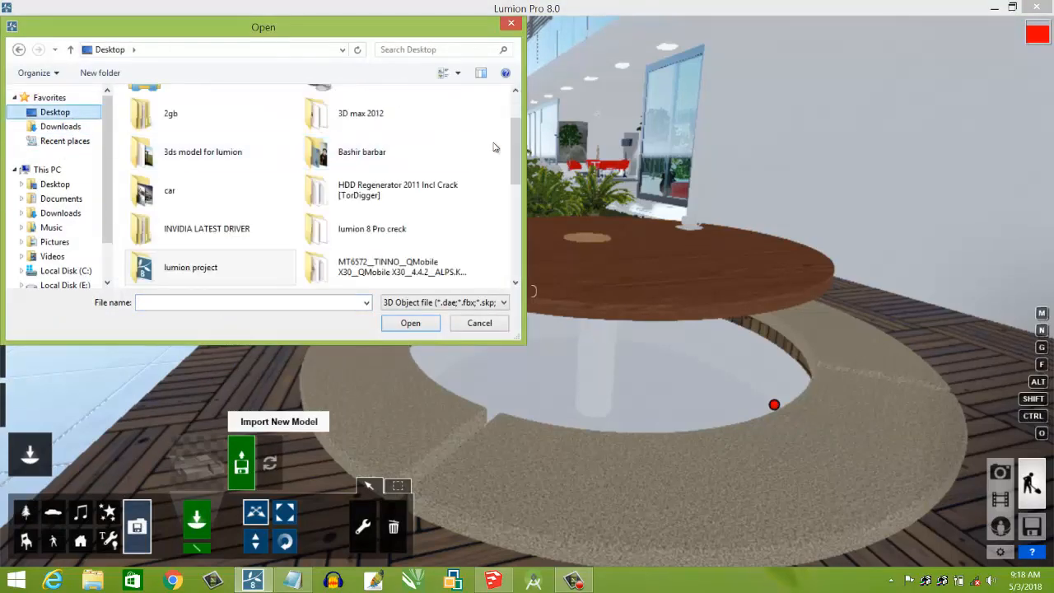
{"action": "left_click_drag", "start_coordinate": [514, 141], "coordinate": [513, 241]}
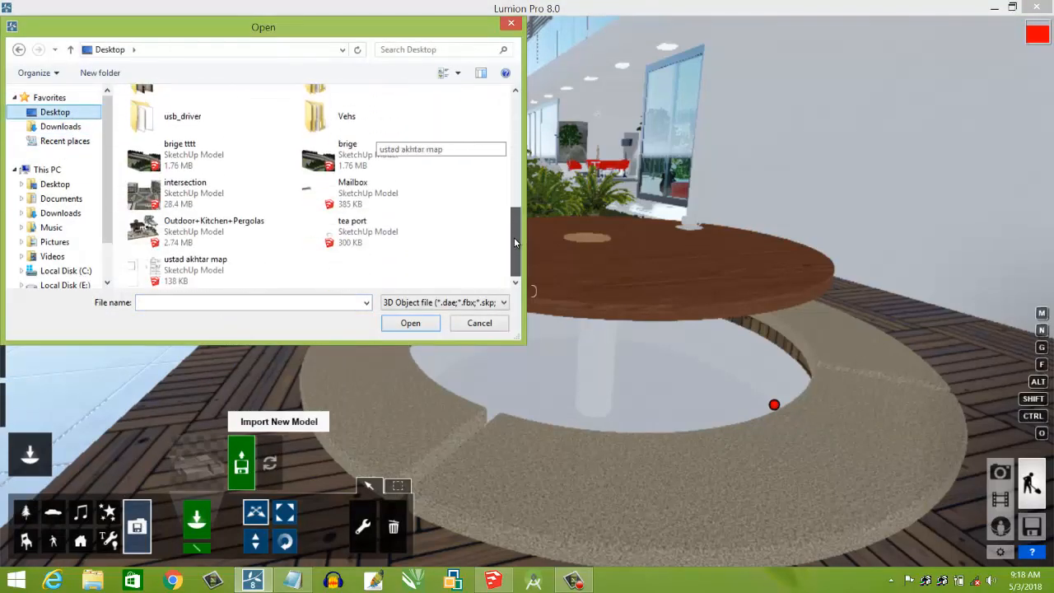
{"action": "left_click", "coordinate": [366, 233]}
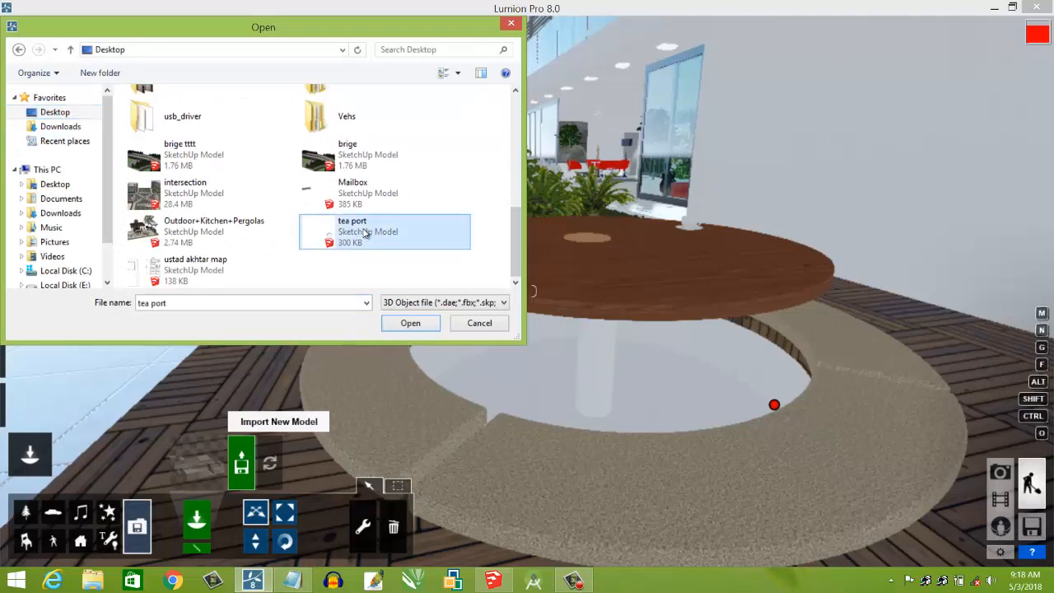
{"action": "left_click", "coordinate": [411, 323]}
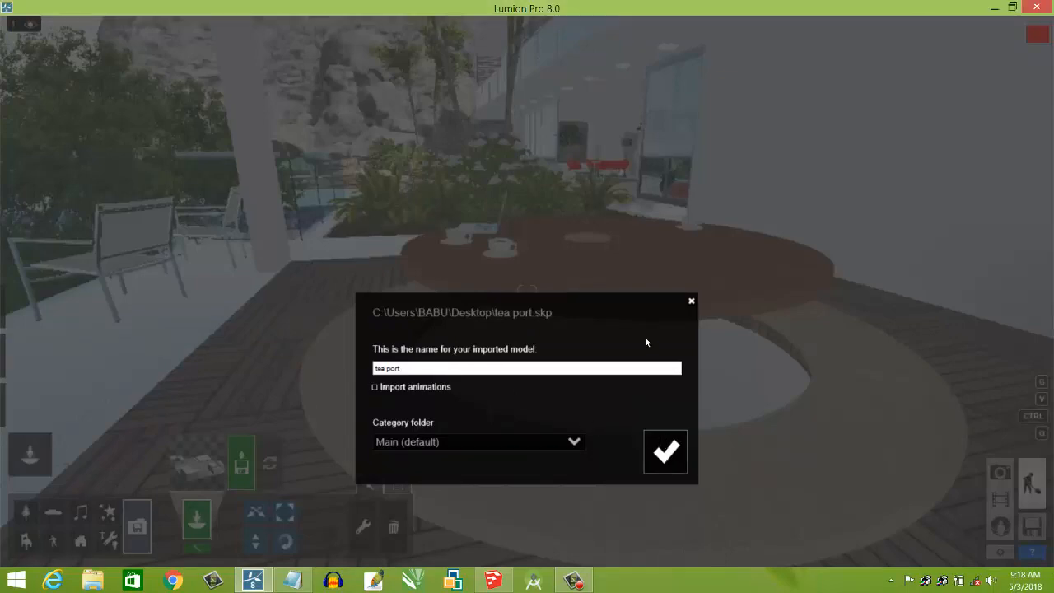
{"action": "key", "text": "Return"}
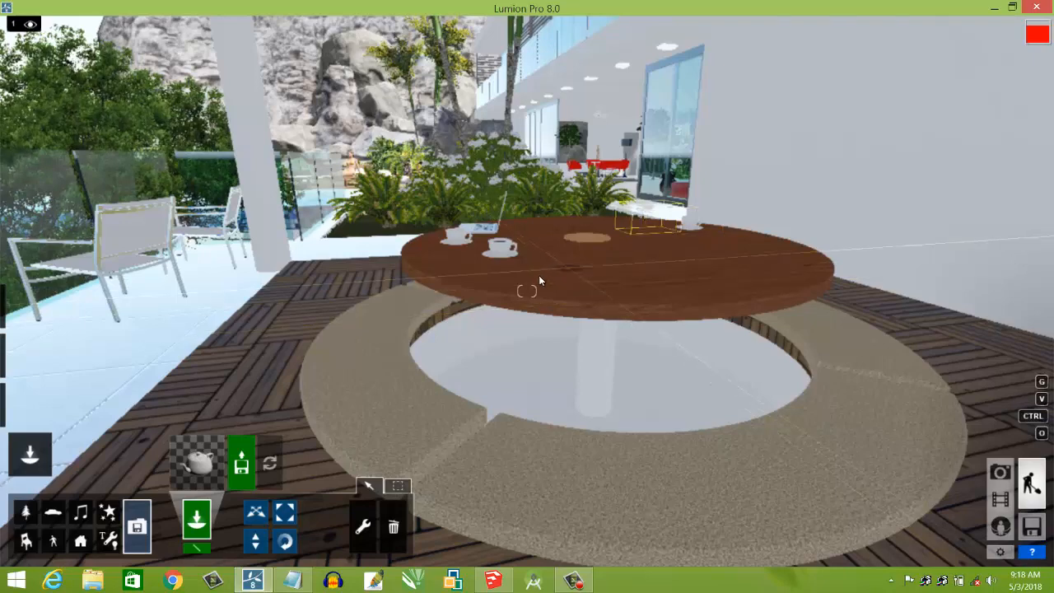
Place the imported teapot at the near side of the round wooden table.
{"action": "left_click", "coordinate": [539, 282]}
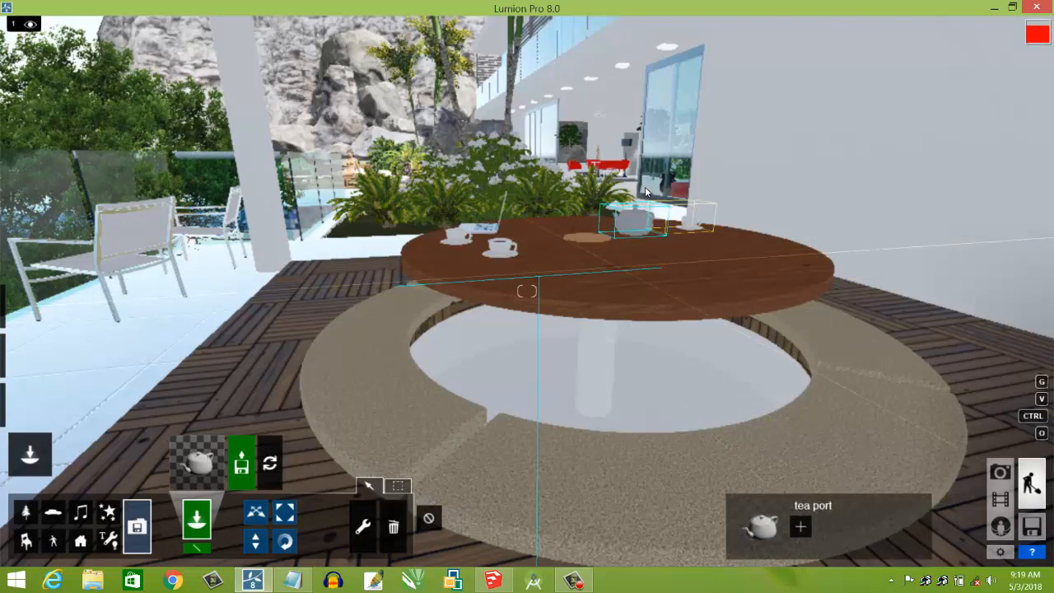
{"action": "key", "text": "q"}
{"action": "key", "text": "w"}
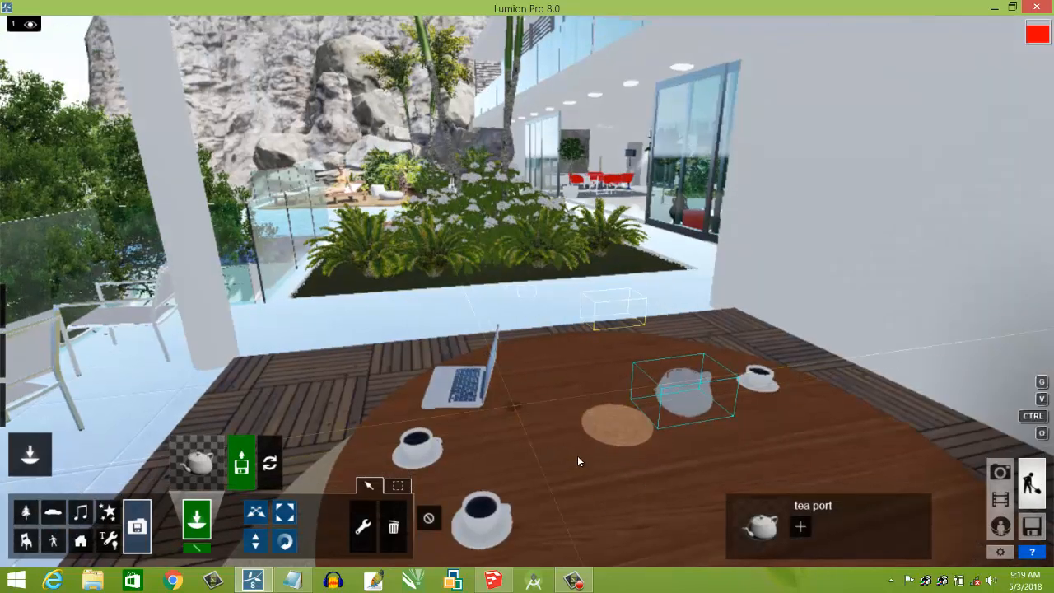
Try to bring the teapot into position over the tabletop by rotating its heading around its insertion point.
{"action": "left_click", "coordinate": [284, 544]}
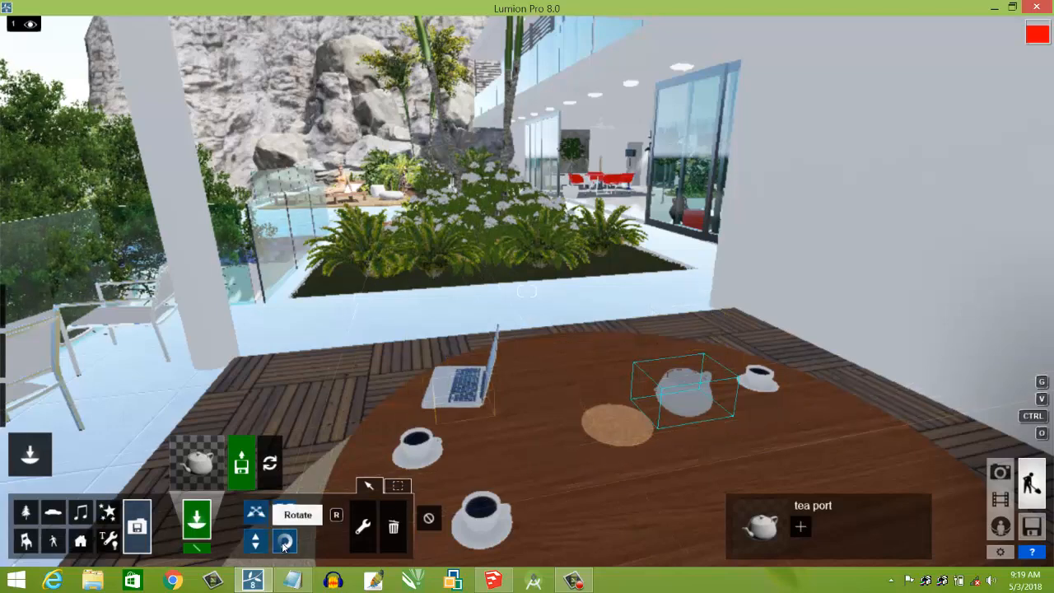
{"action": "left_click", "coordinate": [769, 430]}
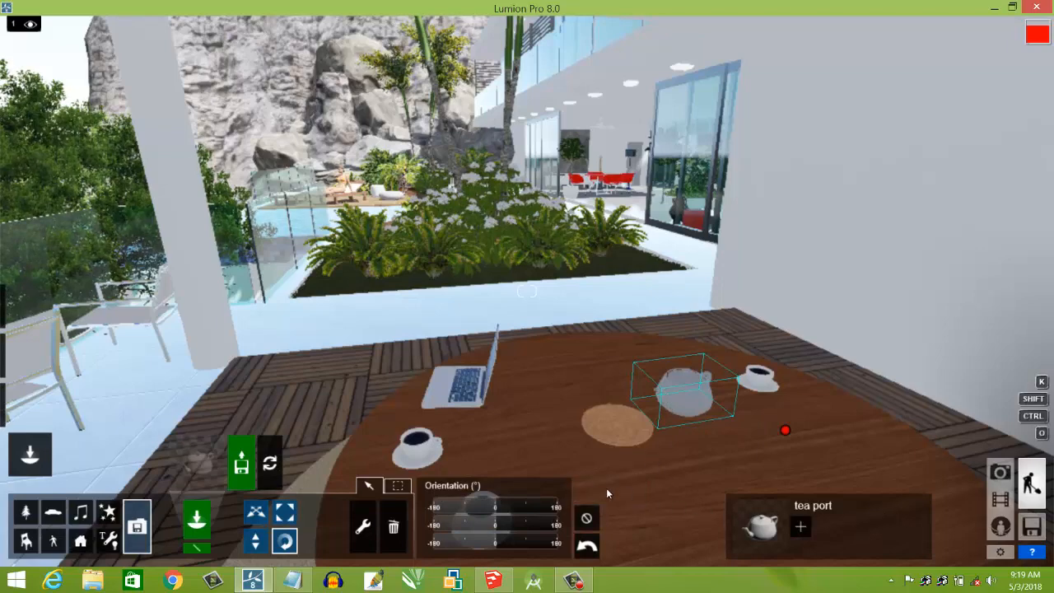
{"action": "key", "text": "s"}
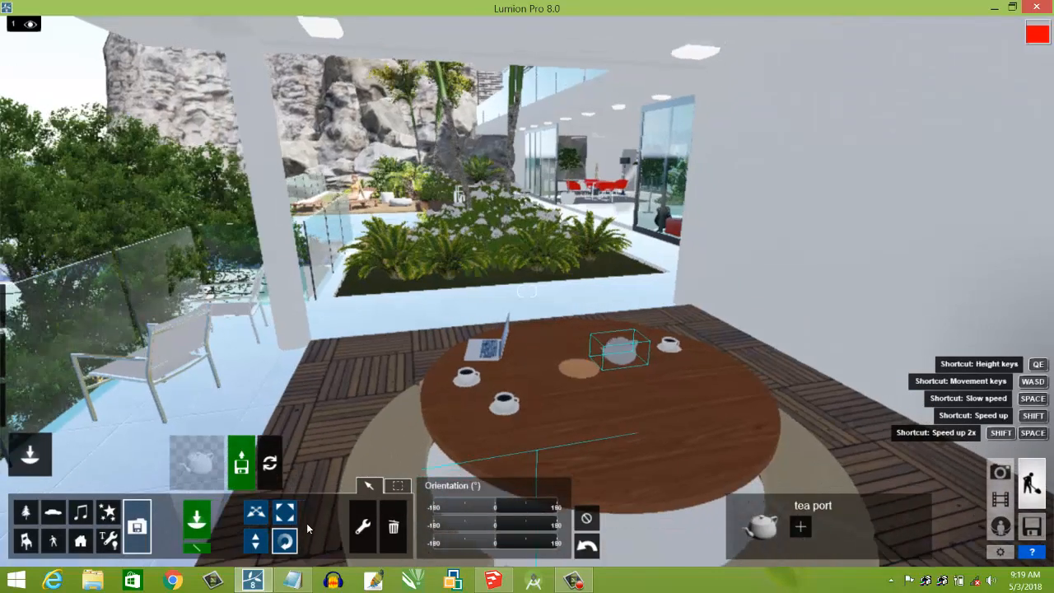
{"action": "mouse_move", "coordinate": [535, 442]}
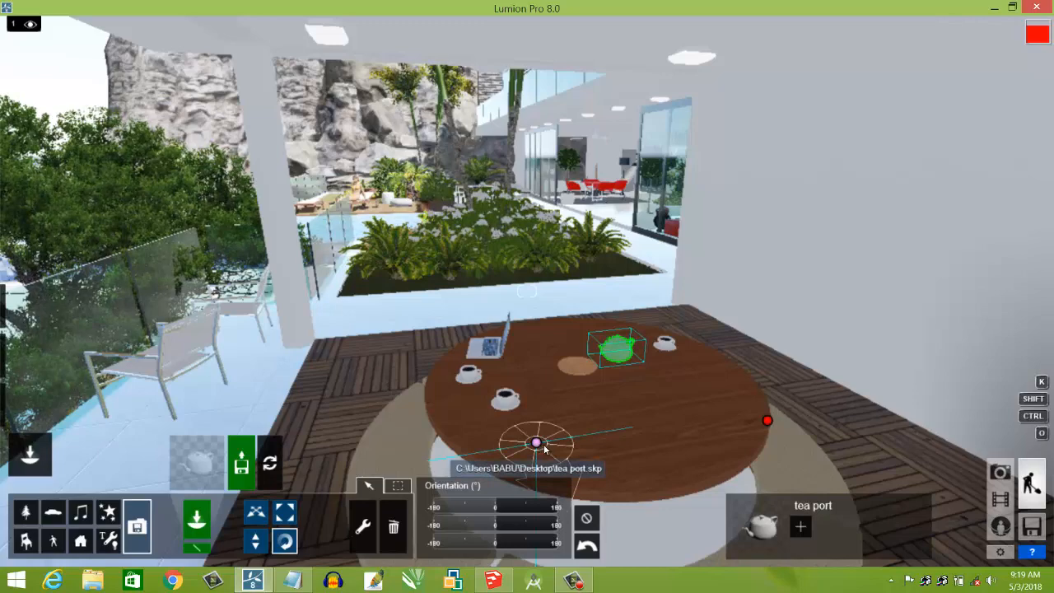
{"action": "left_click_drag", "start_coordinate": [554, 448], "coordinate": [574, 423]}
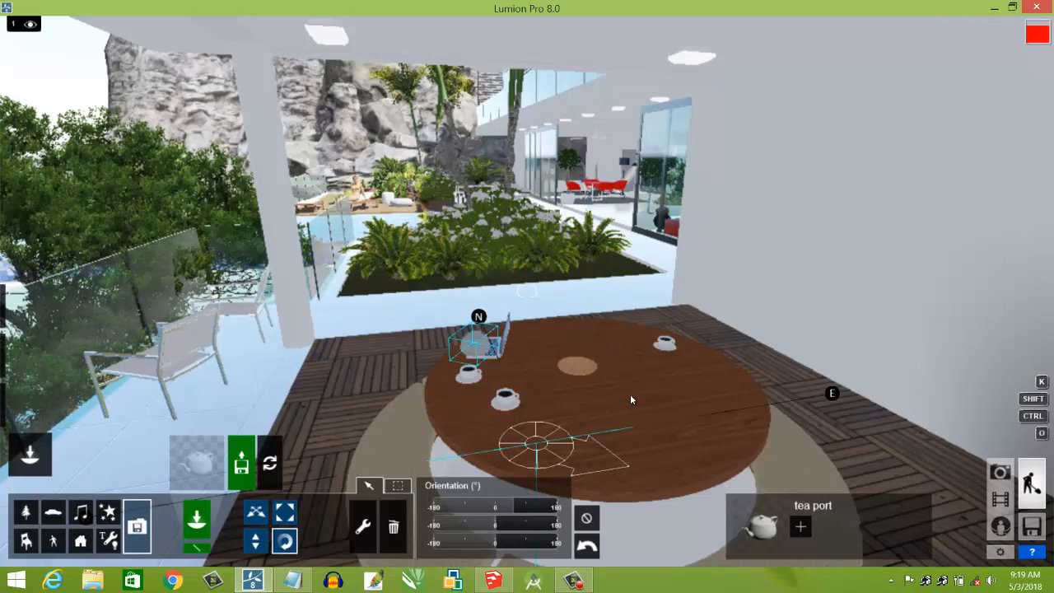
{"action": "left_click_drag", "start_coordinate": [565, 445], "coordinate": [611, 470]}
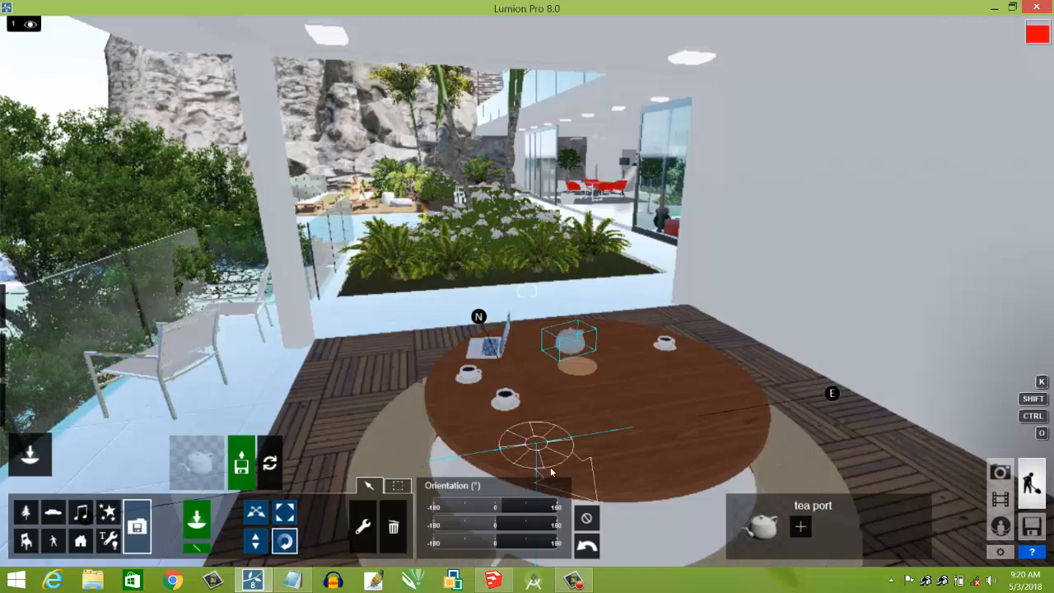
{"action": "mouse_move", "coordinate": [517, 504]}
{"action": "left_mouse_down"}
{"action": "mouse_move", "coordinate": [472, 506]}
{"action": "mouse_move", "coordinate": [547, 508]}
{"action": "mouse_move", "coordinate": [505, 516]}
{"action": "left_mouse_up"}
{"action": "mouse_move", "coordinate": [499, 515]}
{"action": "left_mouse_down"}
{"action": "mouse_move", "coordinate": [475, 517]}
{"action": "mouse_move", "coordinate": [509, 512]}
{"action": "left_mouse_up"}
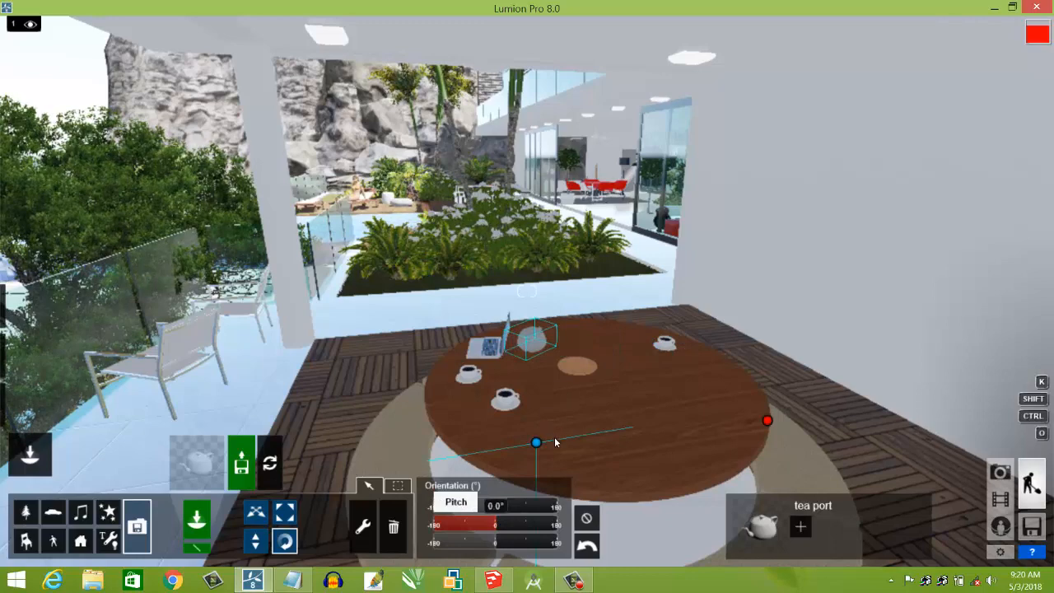
Delete the placed teapot from the scene.
{"action": "left_click", "coordinate": [393, 527]}
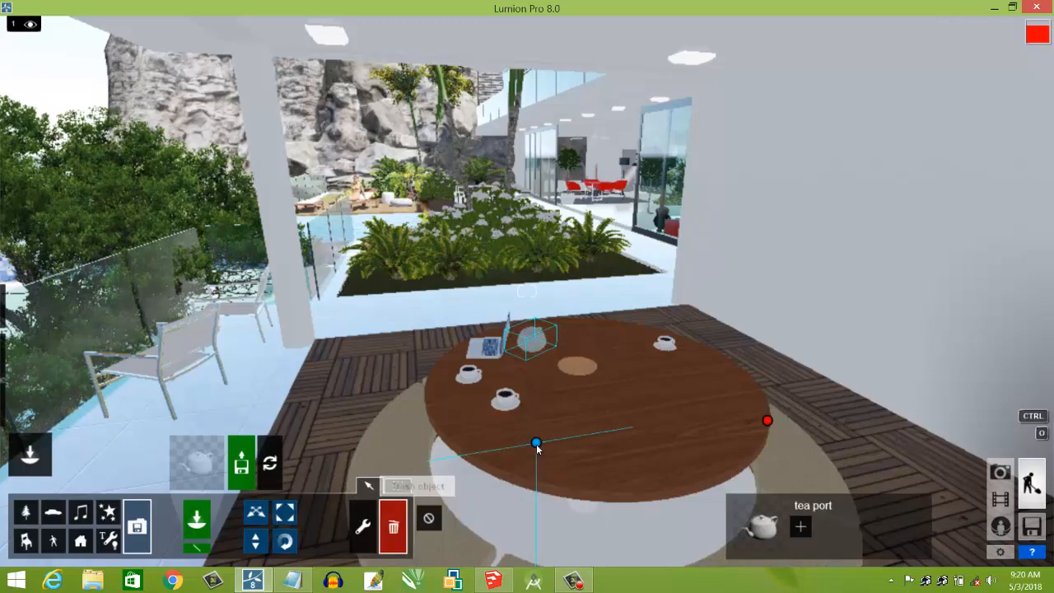
{"action": "left_click", "coordinate": [536, 445]}
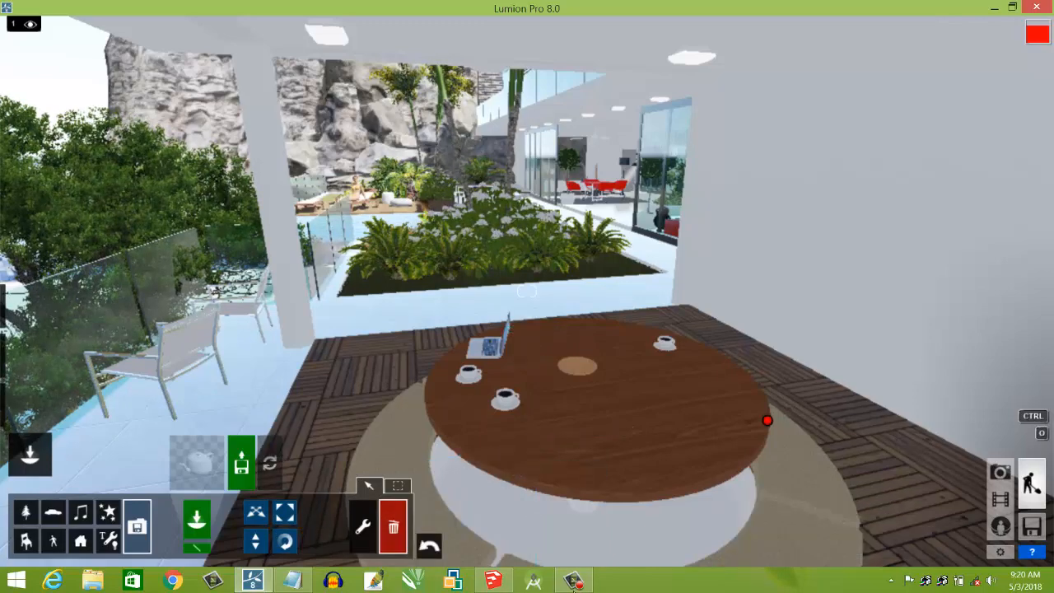
Switch to SketchUp and move the teapot about 3' 5 1/2" from its bounding-box corner so it sits over the axes' origin.
{"action": "left_click", "coordinate": [492, 581]}
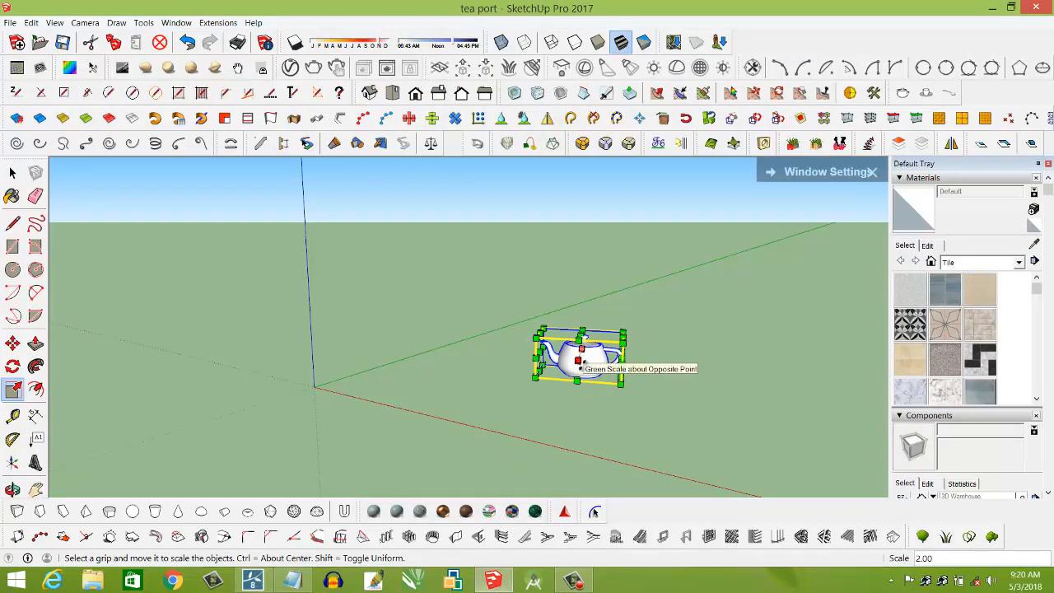
{"action": "left_click", "coordinate": [12, 172]}
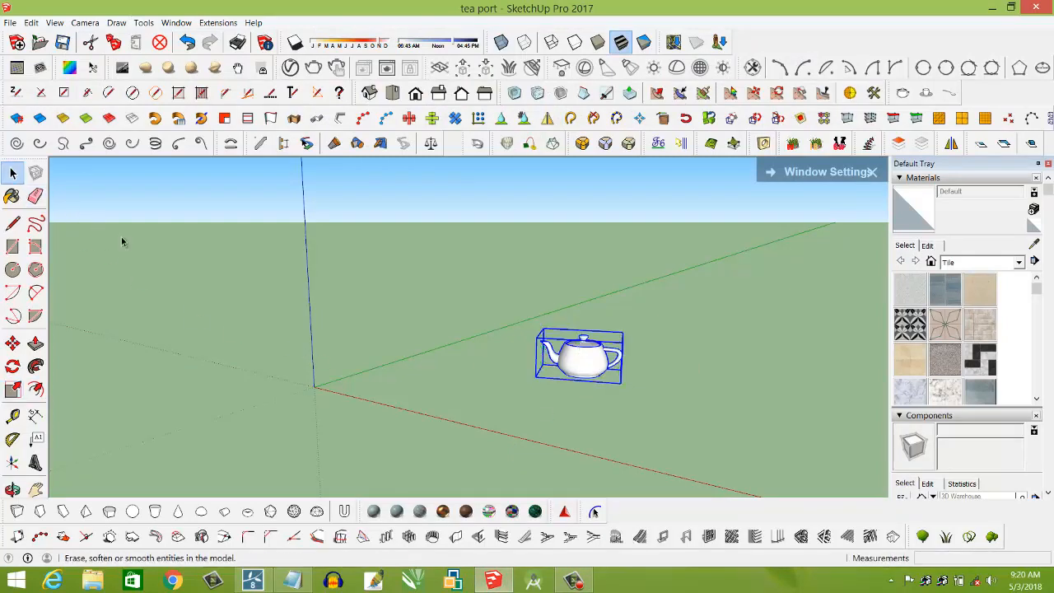
{"action": "left_click", "coordinate": [12, 343]}
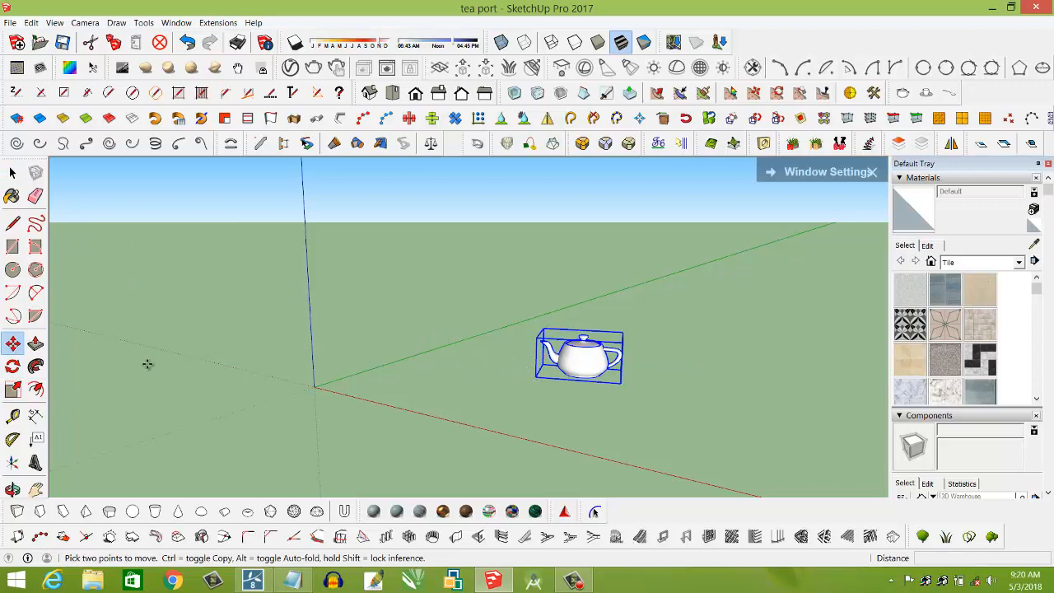
{"action": "left_click", "coordinate": [533, 377]}
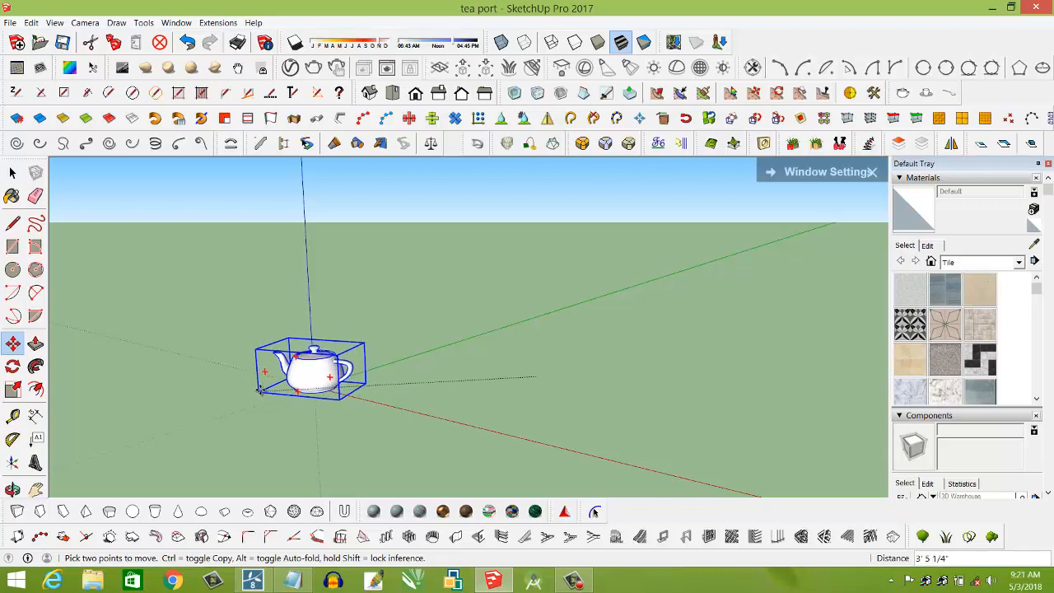
{"action": "left_click", "coordinate": [260, 393]}
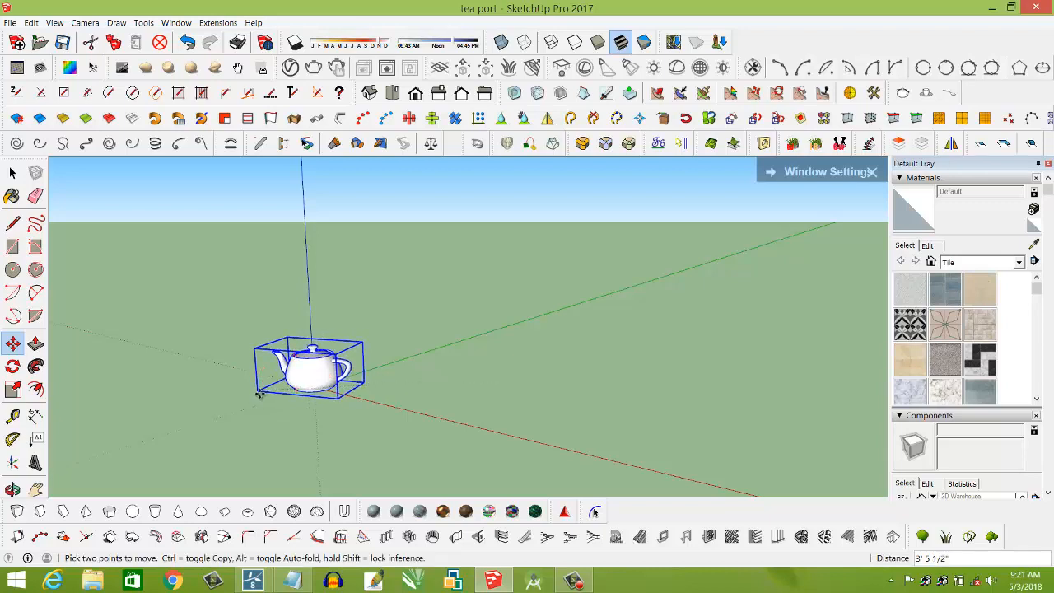
Save the repositioned teapot model on the Desktop as a separate SketchUp file named tea port2.
{"action": "left_click", "coordinate": [6, 23]}
{"action": "left_click", "coordinate": [37, 80]}
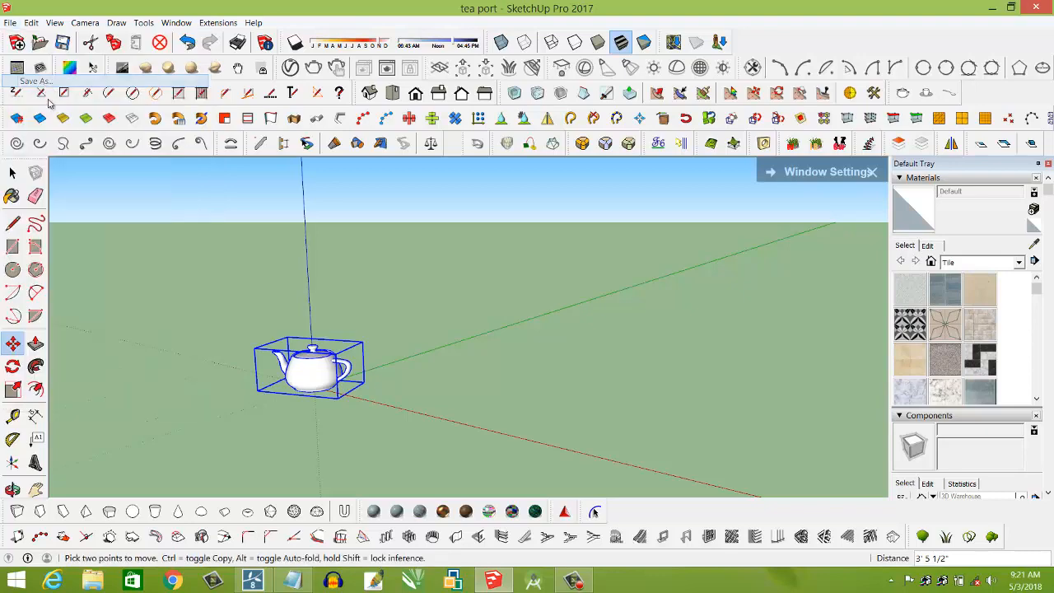
{"action": "left_click", "coordinate": [468, 355]}
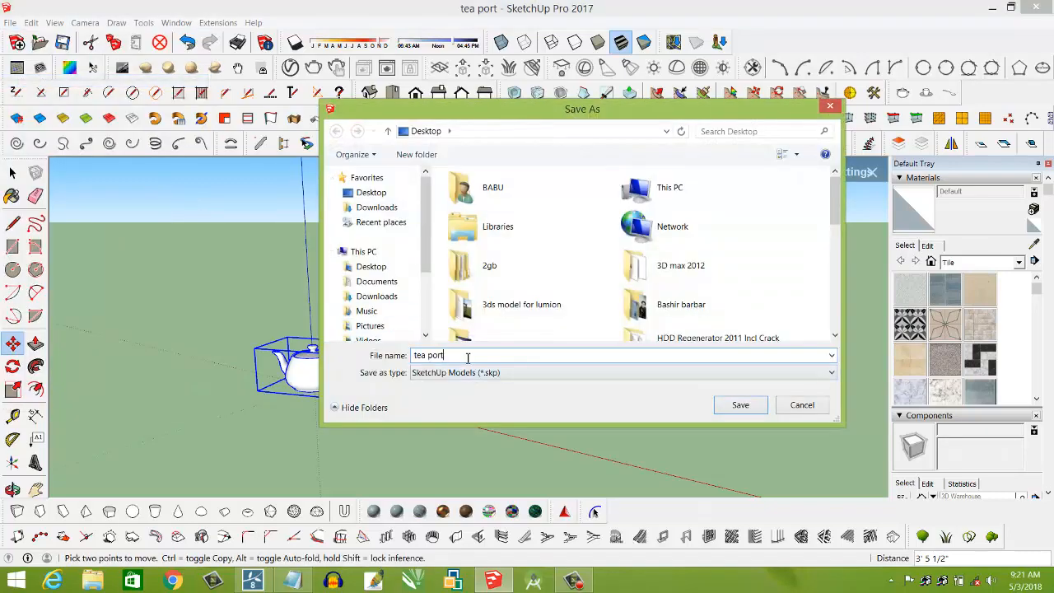
{"action": "left_click", "coordinate": [738, 404]}
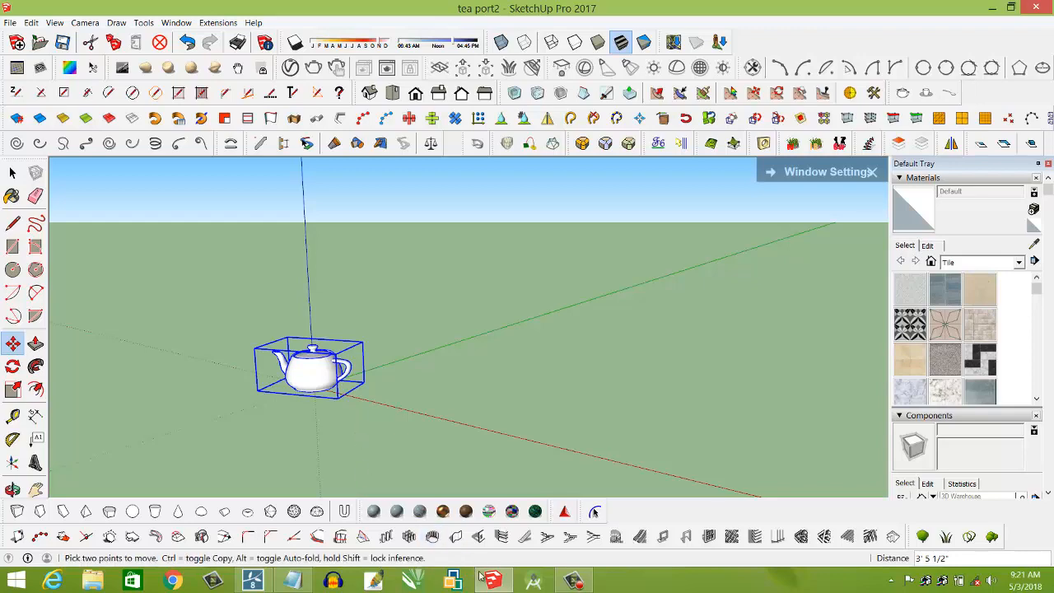
Switch to Lumion and import tea port2.skp from the Desktop into the library's Main (default) category.
{"action": "left_click", "coordinate": [252, 581]}
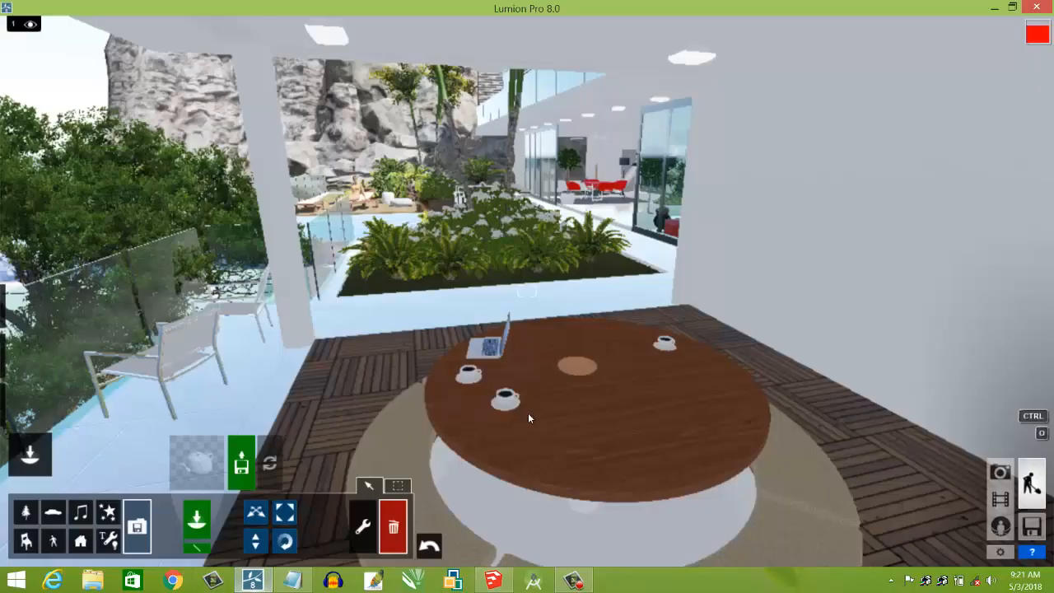
{"action": "left_click", "coordinate": [242, 464]}
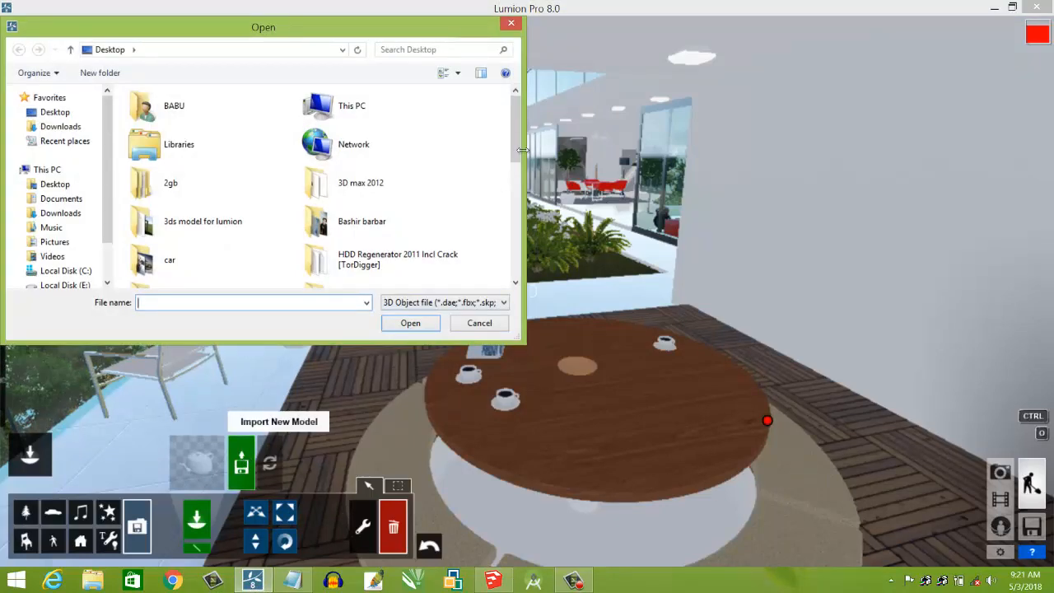
{"action": "left_click_drag", "start_coordinate": [519, 144], "coordinate": [518, 255]}
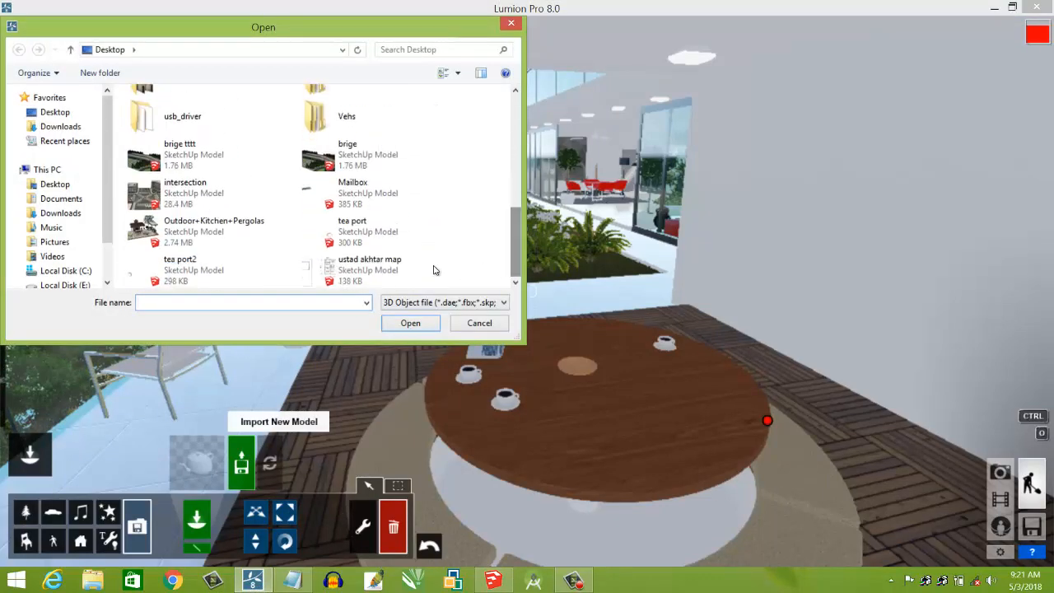
{"action": "left_click", "coordinate": [206, 269]}
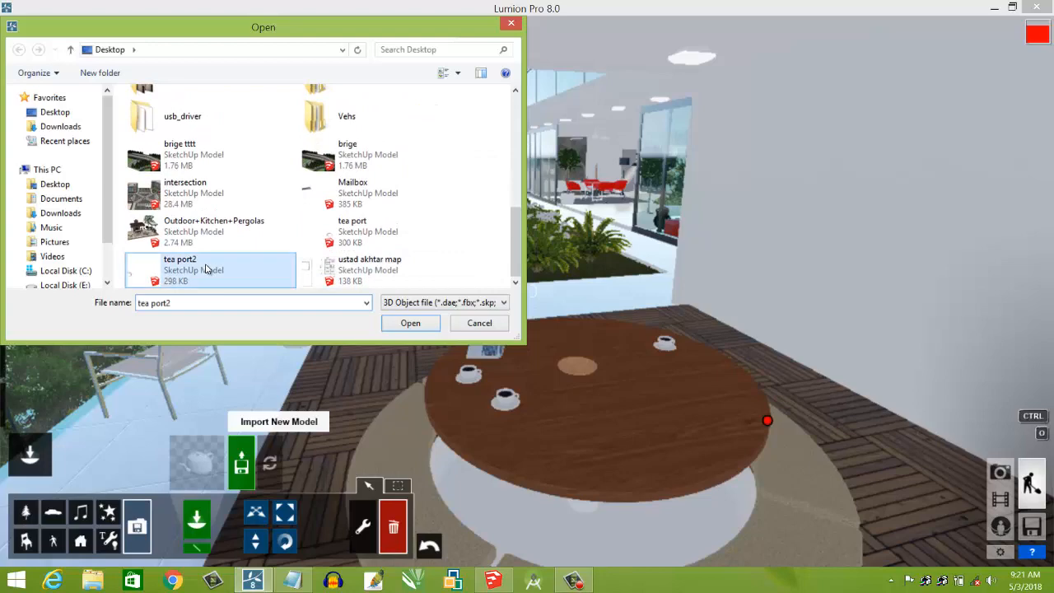
{"action": "left_click", "coordinate": [405, 322]}
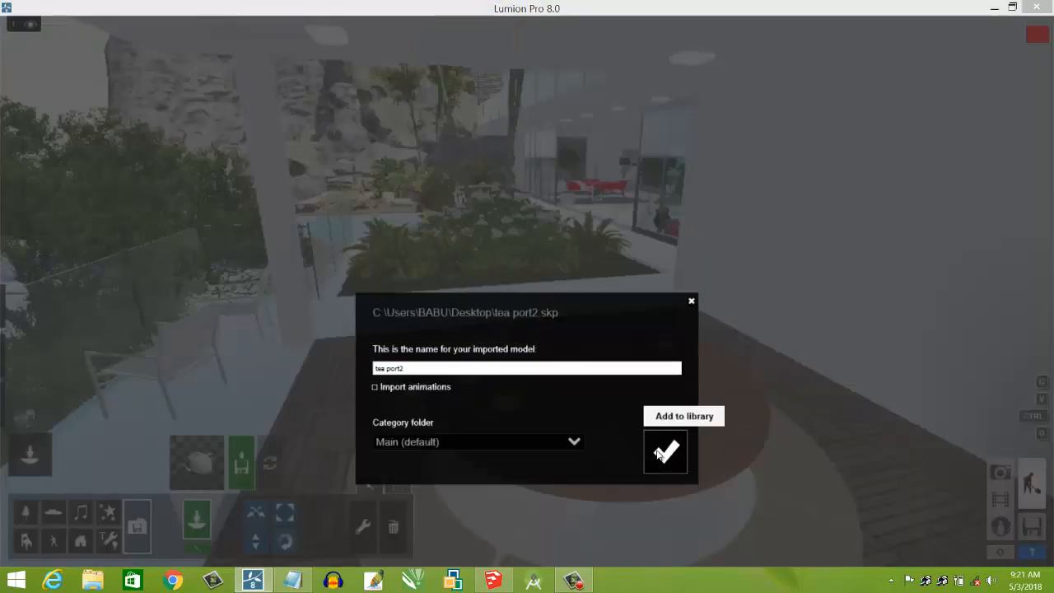
{"action": "key", "text": "Return"}
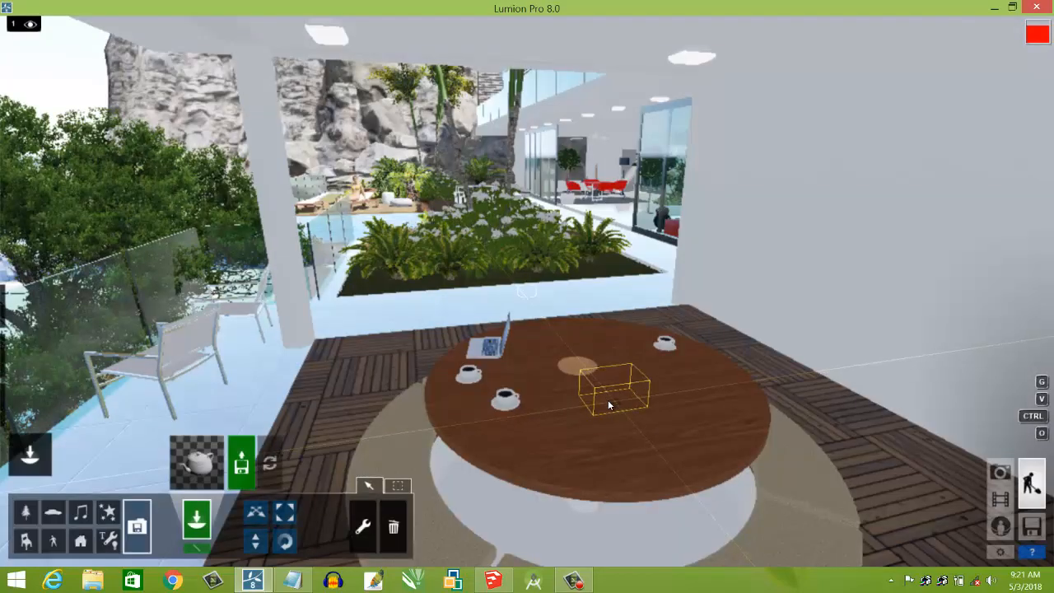
Place the tea port2 model on the round wooden tabletop and rotate its heading to about -104°.
{"action": "left_click", "coordinate": [608, 400]}
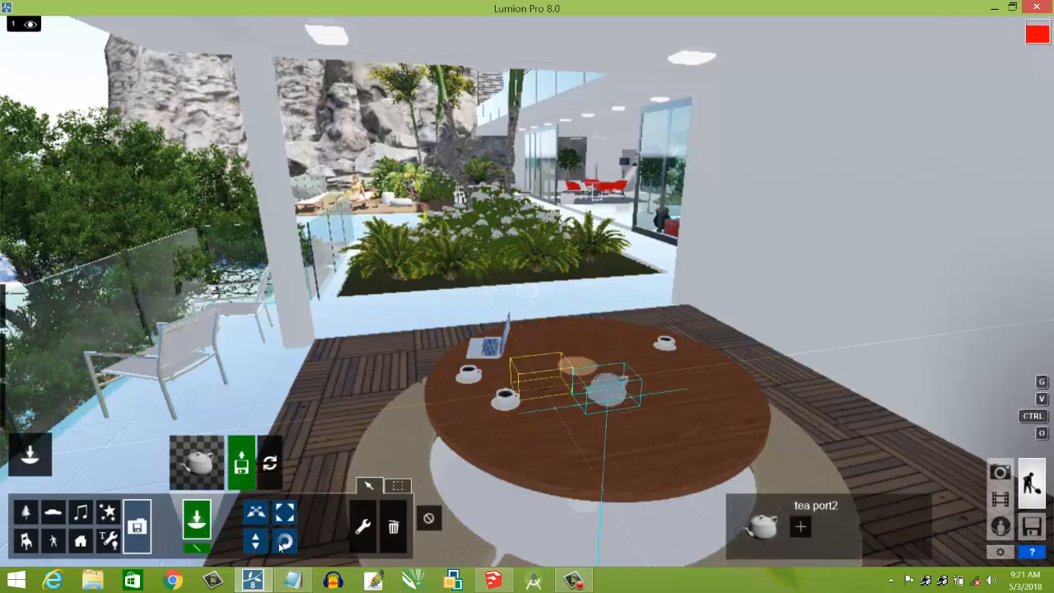
{"action": "key", "text": "r"}
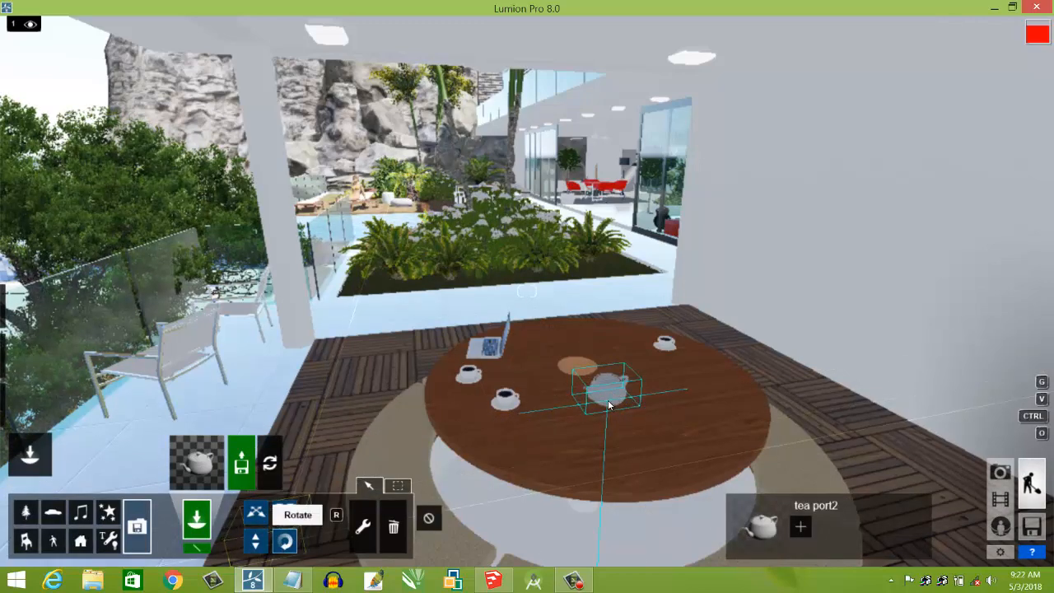
{"action": "left_click_drag", "start_coordinate": [611, 406], "coordinate": [562, 349]}
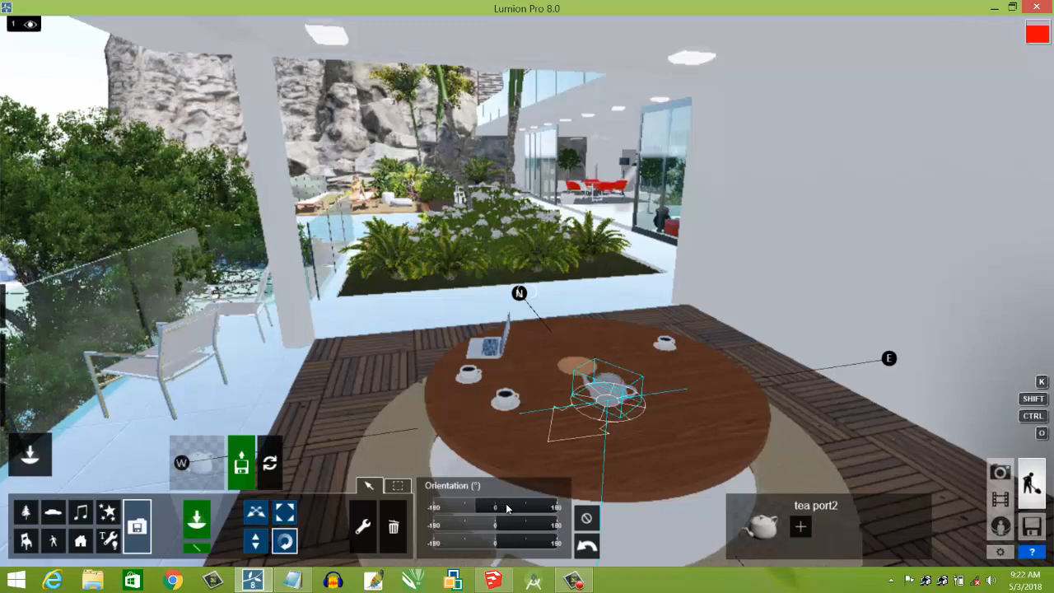
{"action": "left_click_drag", "start_coordinate": [508, 508], "coordinate": [471, 511]}
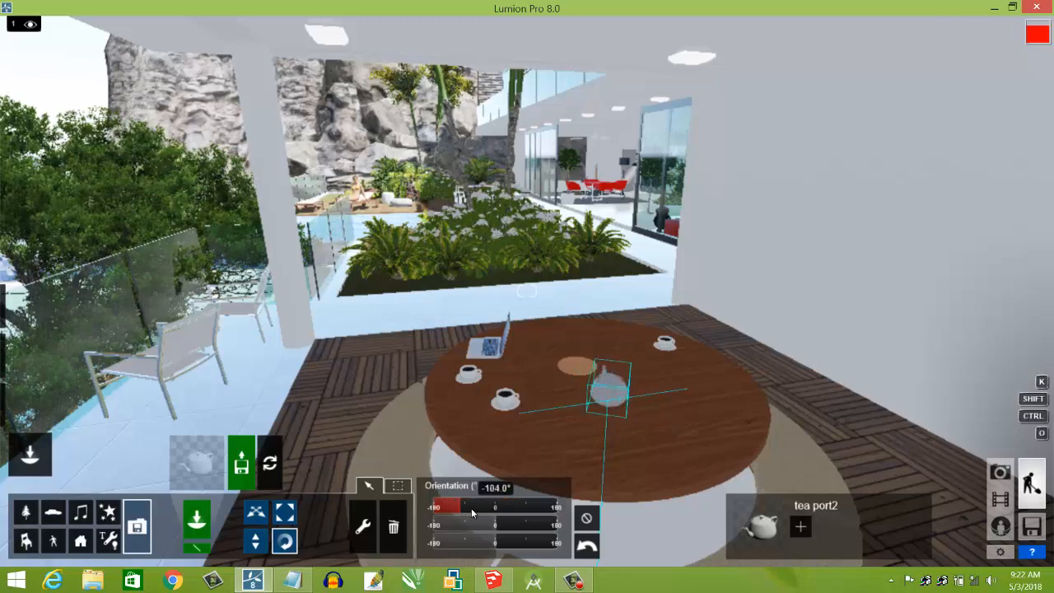
Switch to SketchUp, cancel the Lumion.exe problem report and delete the teapot from the model.
{"action": "left_click", "coordinate": [494, 582]}
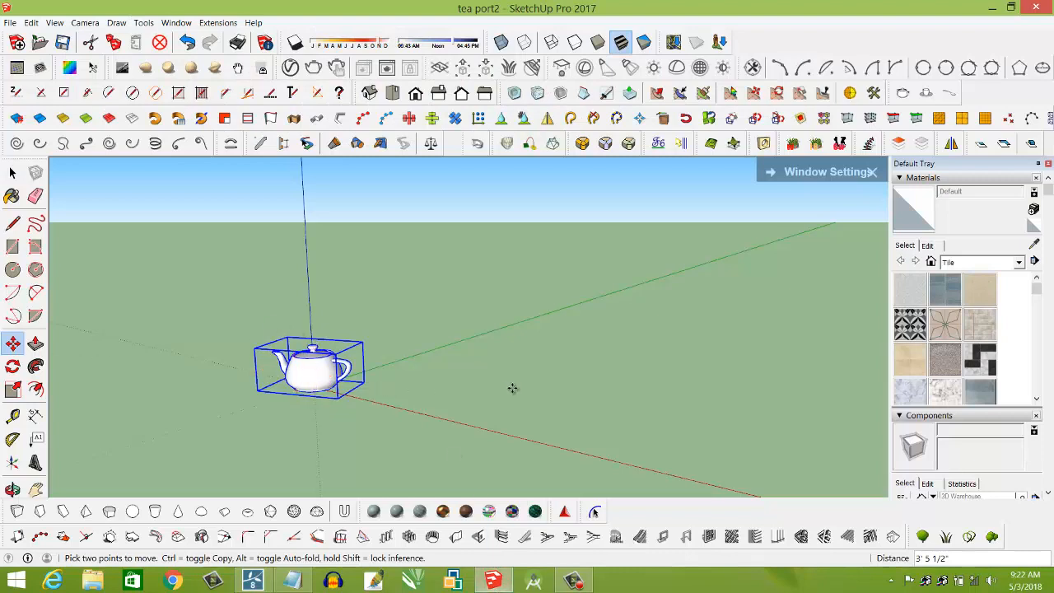
{"action": "scroll", "coordinate": [512, 387], "scroll_direction": "down", "scroll_amount": 5}
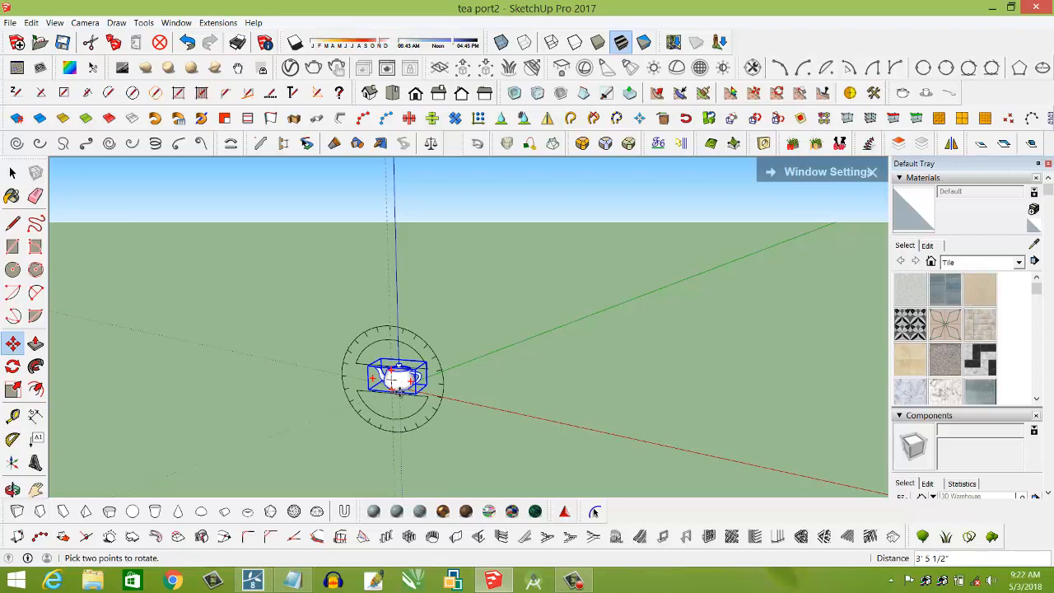
{"action": "scroll", "coordinate": [398, 405], "scroll_direction": "down", "scroll_amount": 1}
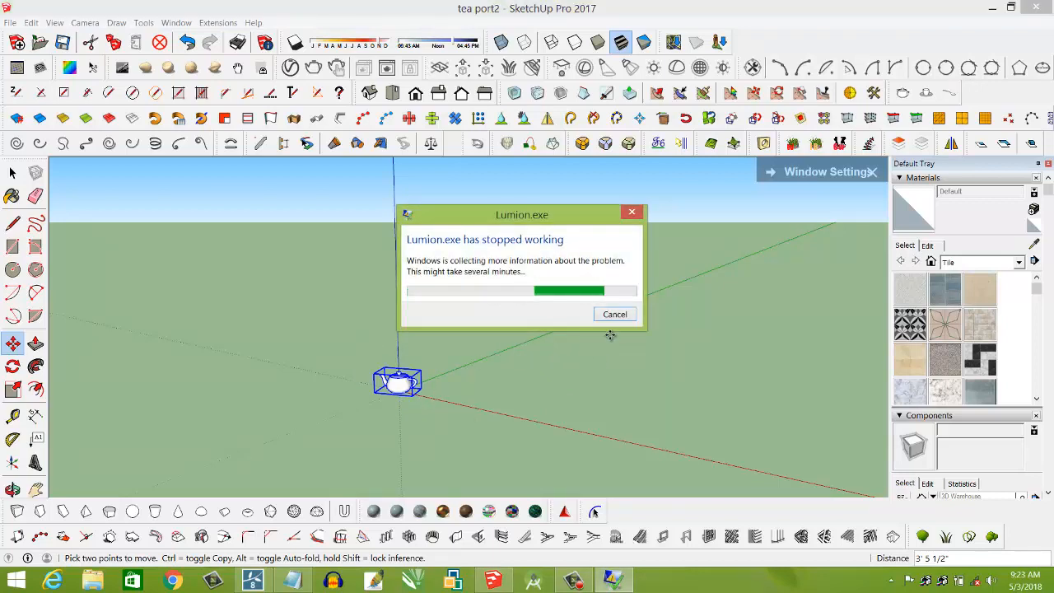
{"action": "left_click", "coordinate": [615, 314]}
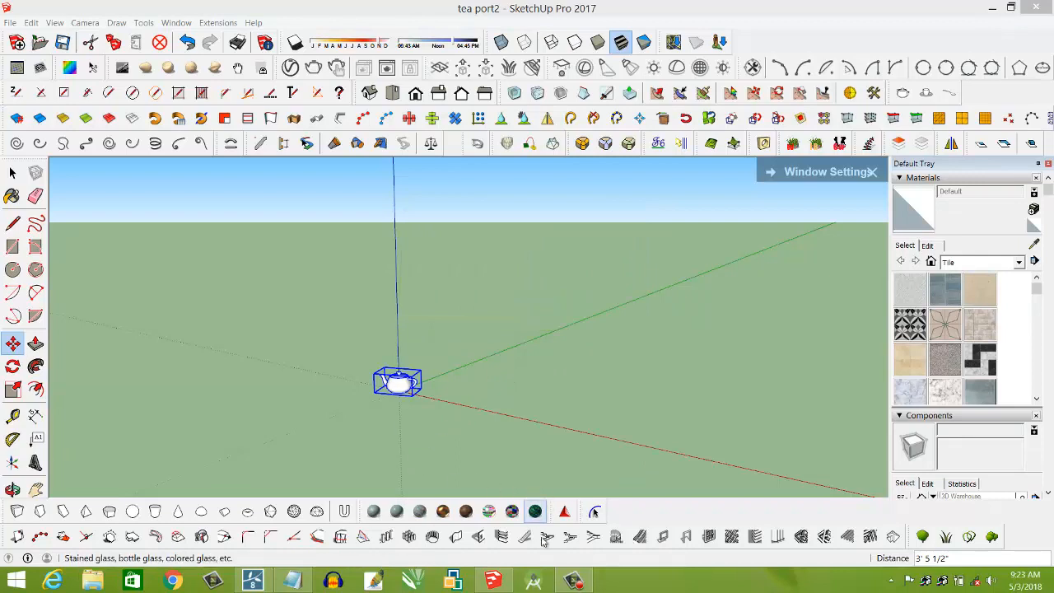
{"action": "left_click", "coordinate": [14, 172]}
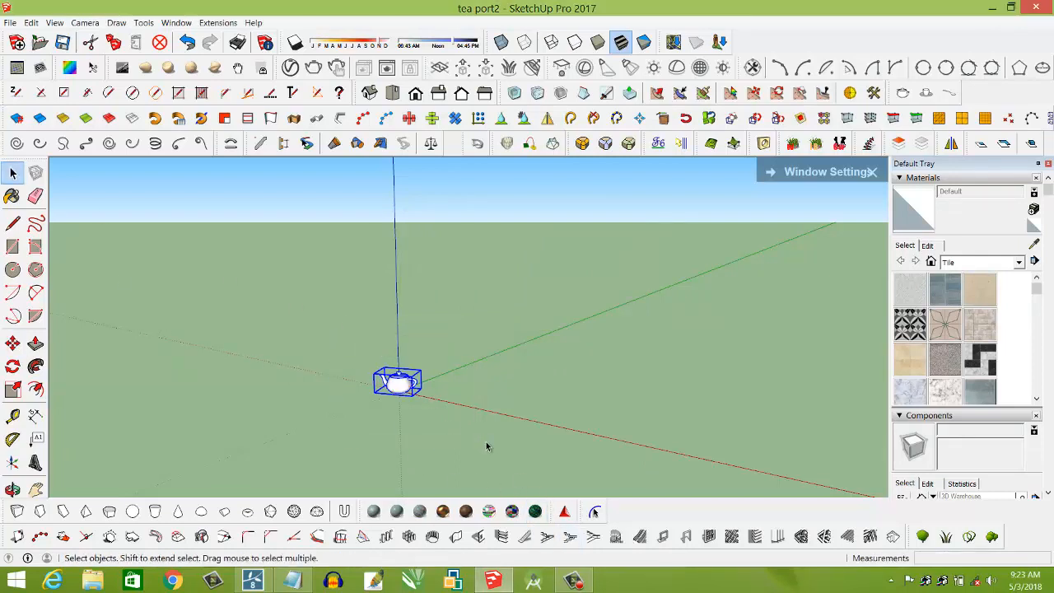
{"action": "key", "text": "Delete"}
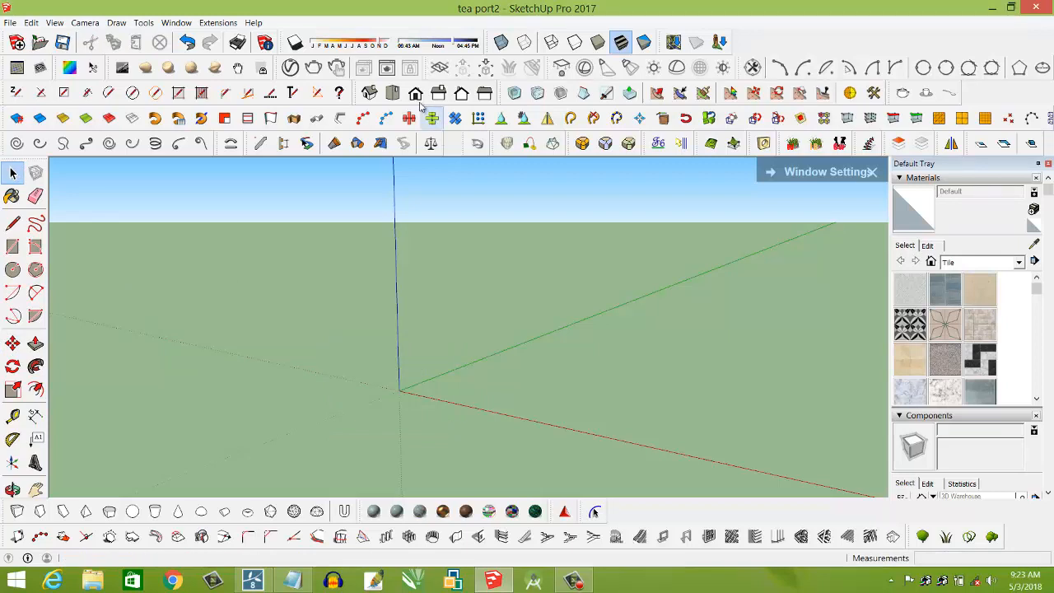
Draw a rectangle about 8' 8" by 7' 9 7/16" around the axes' origin in the top view.
{"action": "left_click", "coordinate": [392, 93]}
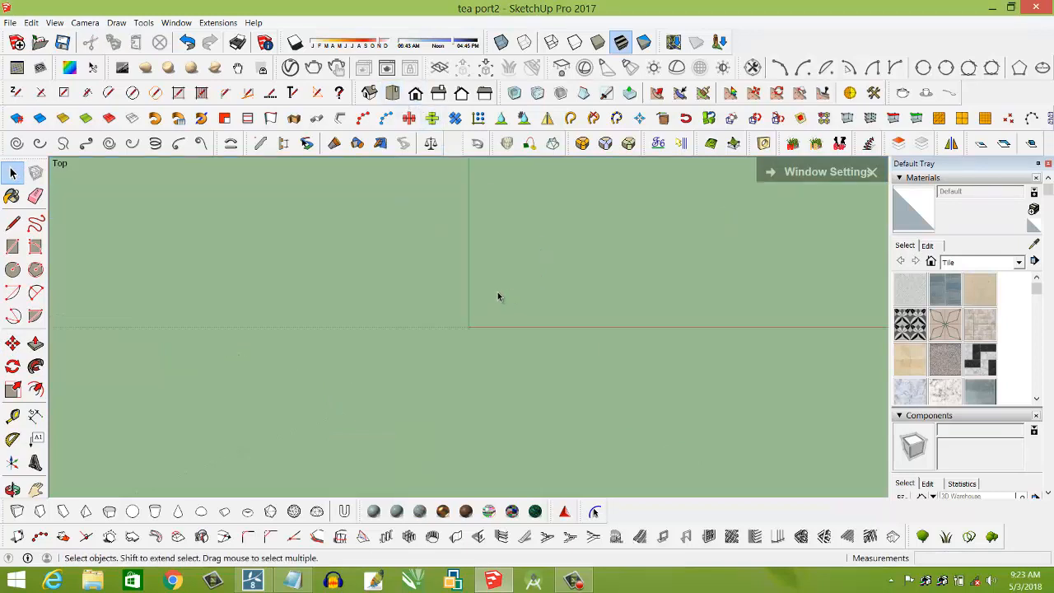
{"action": "left_click", "coordinate": [12, 246]}
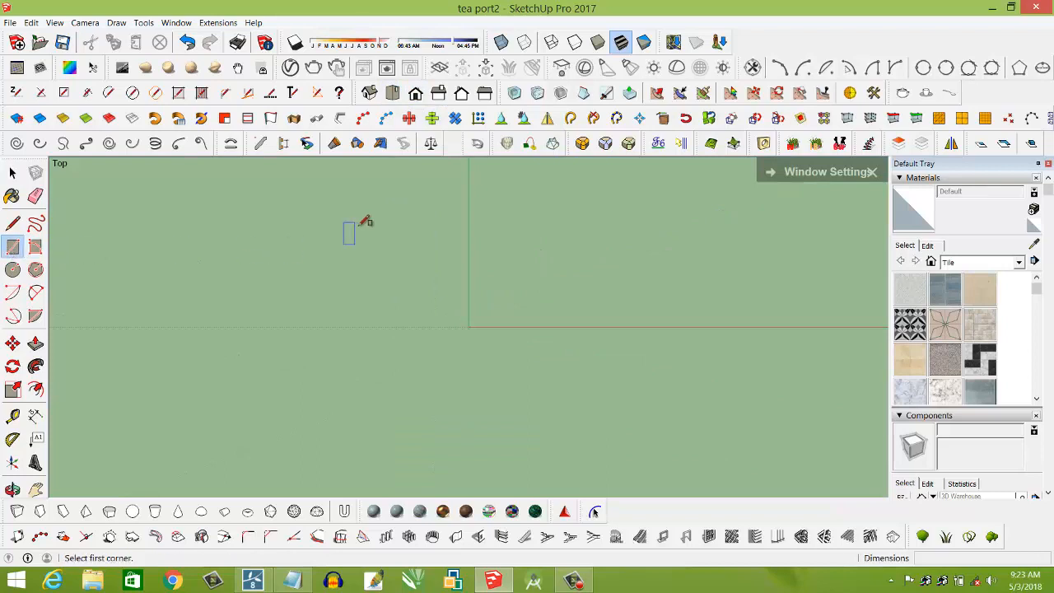
{"action": "left_click", "coordinate": [356, 178]}
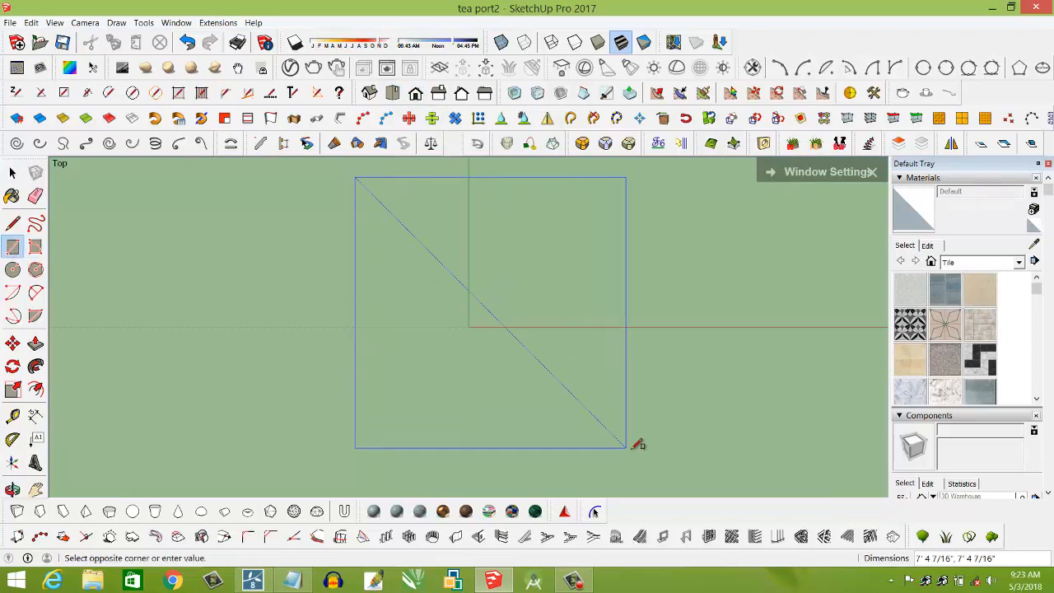
{"action": "left_click", "coordinate": [674, 462]}
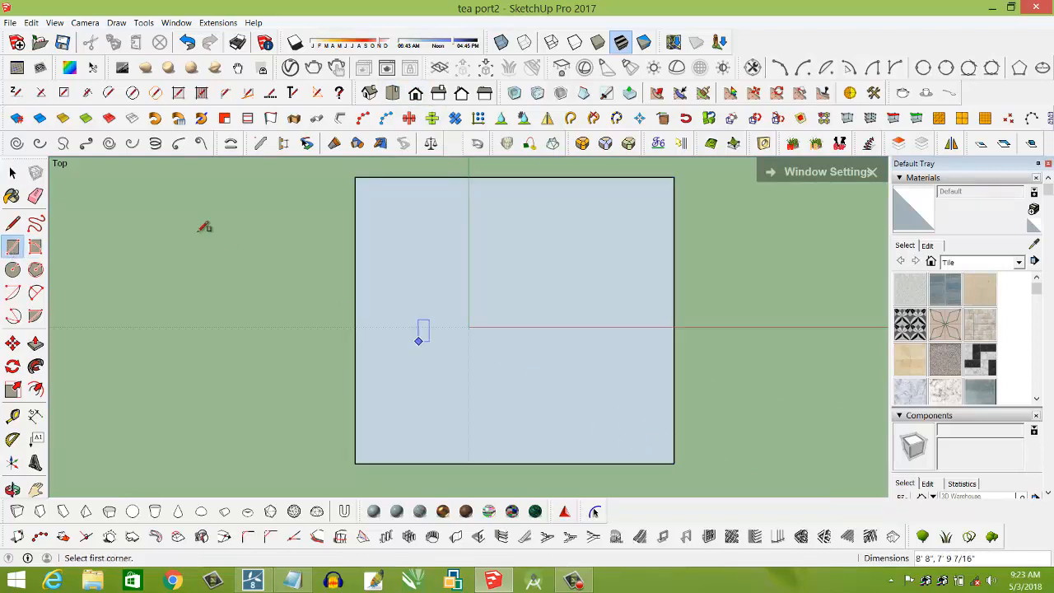
Shift the rectangle along the red axis towards its negative side and nudge its lower-left corner to straighten the left edge.
{"action": "left_click", "coordinate": [12, 343]}
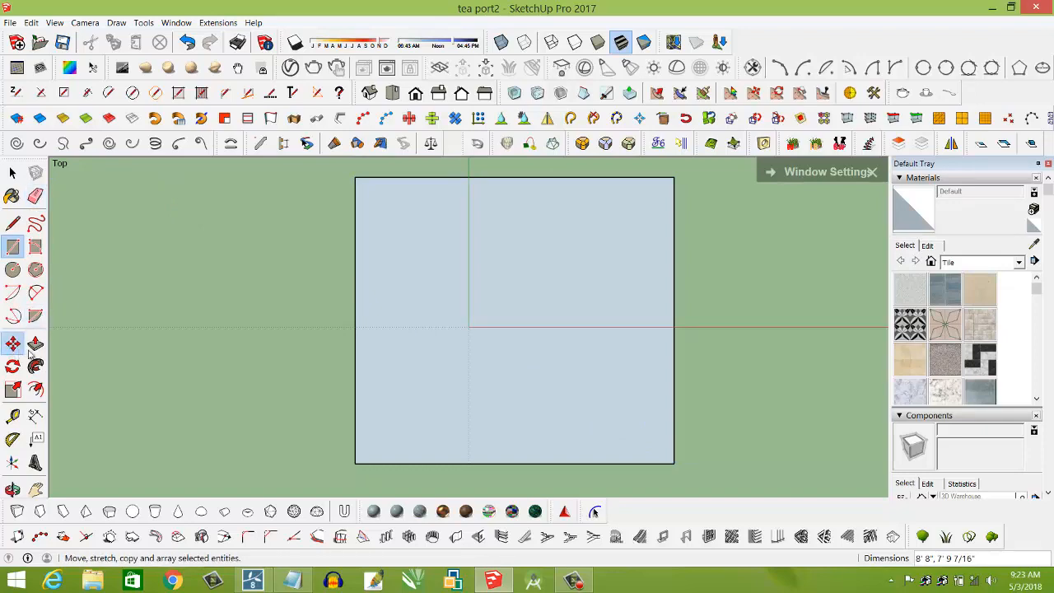
{"action": "left_click", "coordinate": [355, 462]}
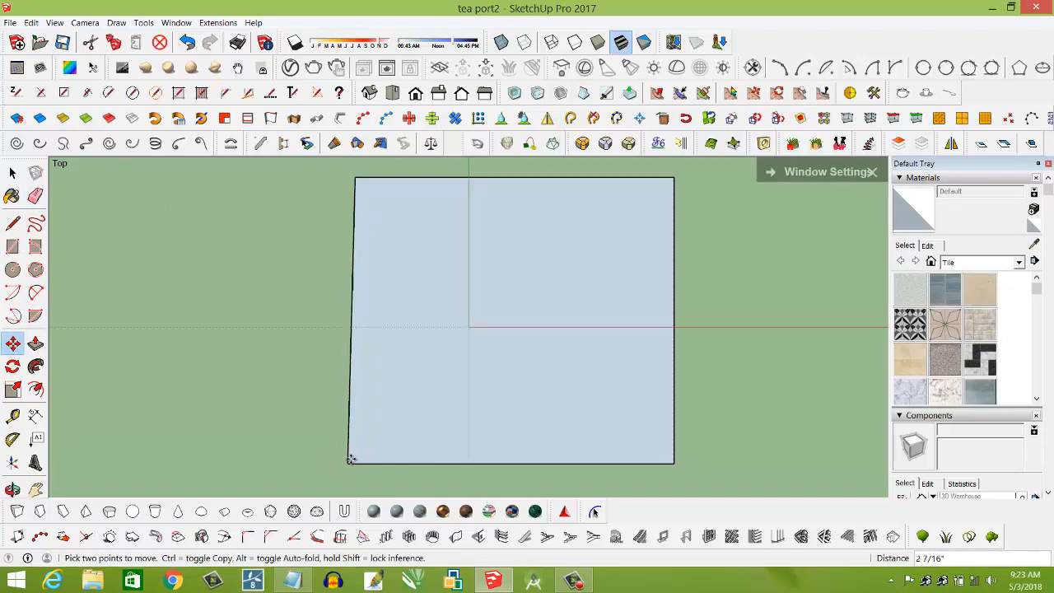
{"action": "left_click", "coordinate": [351, 463]}
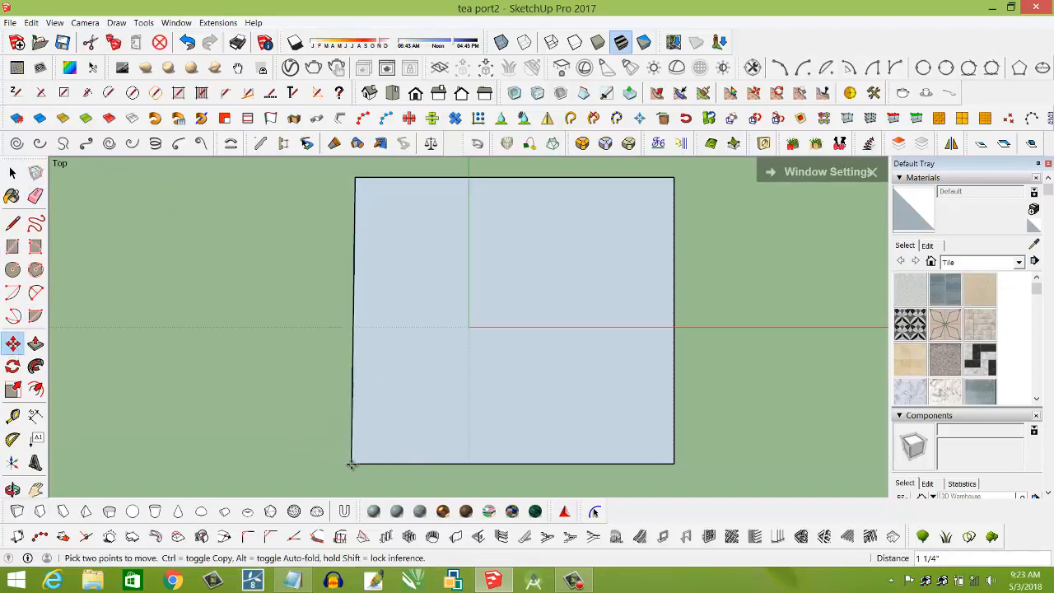
{"action": "left_click", "coordinate": [363, 308]}
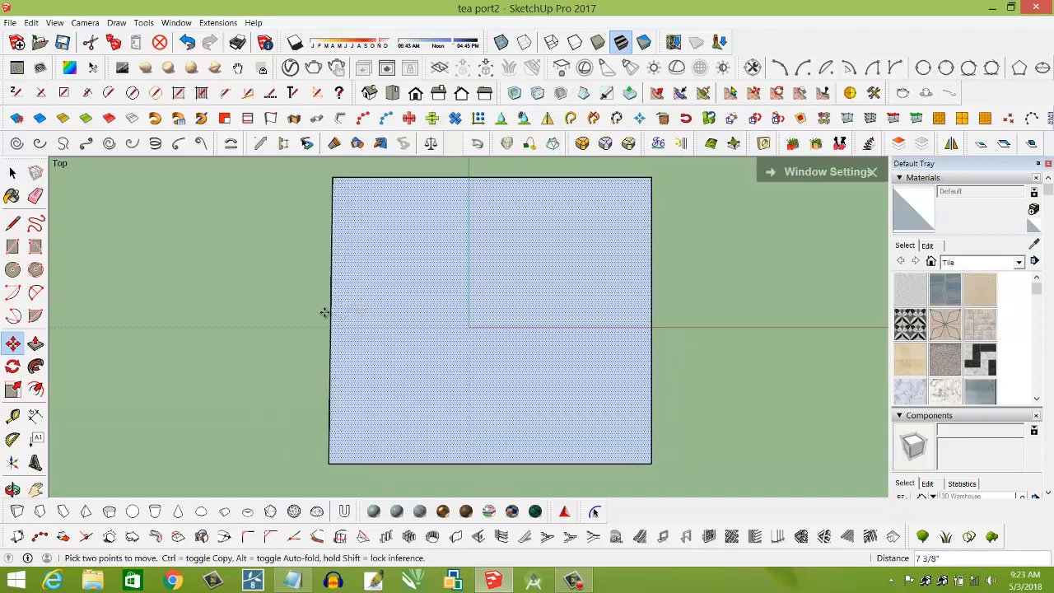
{"action": "left_click", "coordinate": [324, 464]}
{"action": "left_click", "coordinate": [332, 463]}
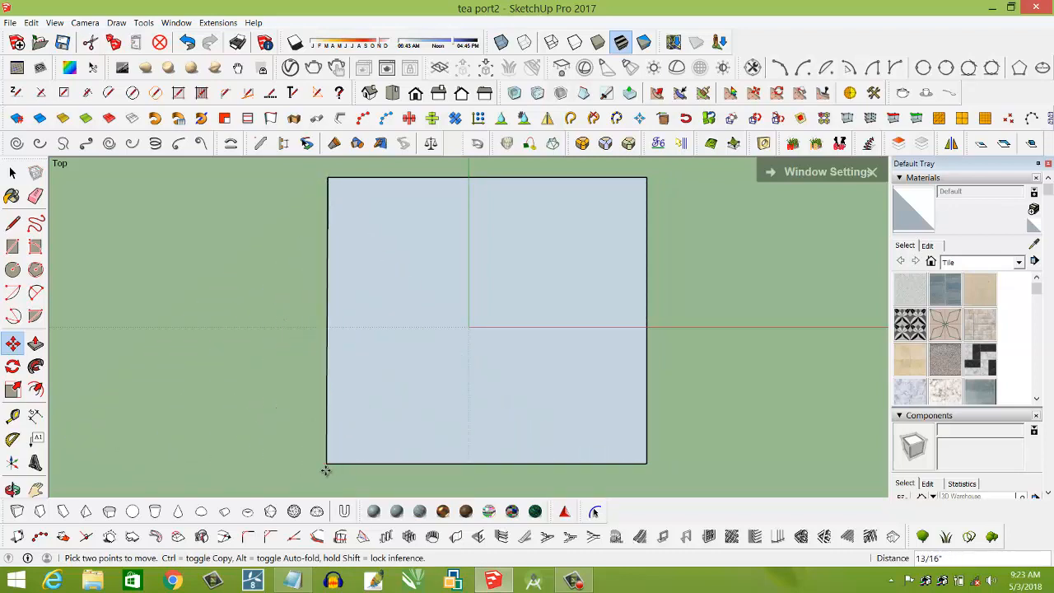
{"action": "left_click", "coordinate": [330, 471]}
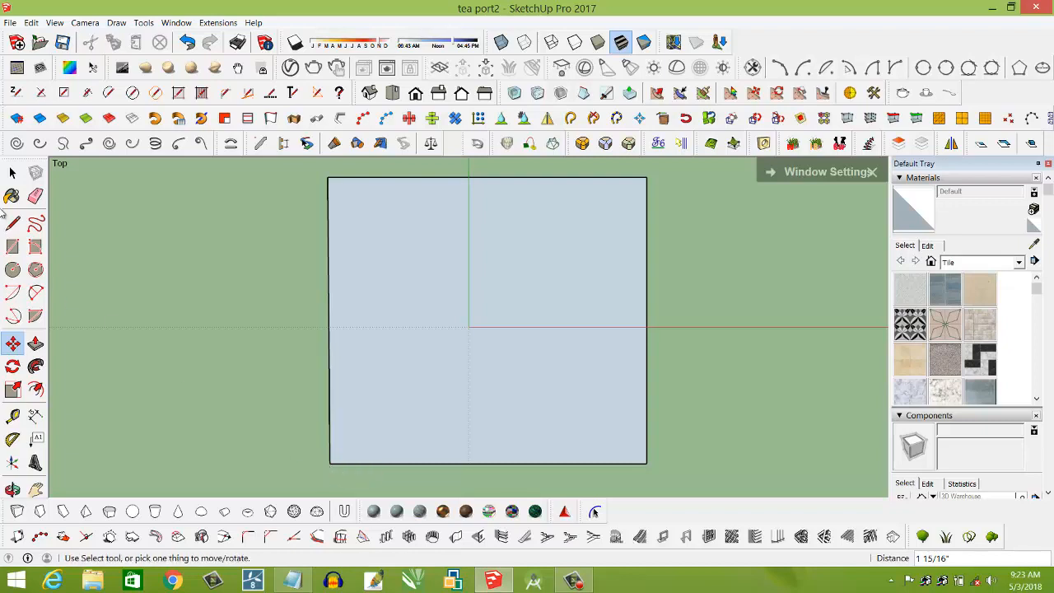
Widen the rectangle by moving its left edge outward so the axes' origin sits near its middle.
{"action": "key", "text": "space"}
{"action": "left_click", "coordinate": [329, 323]}
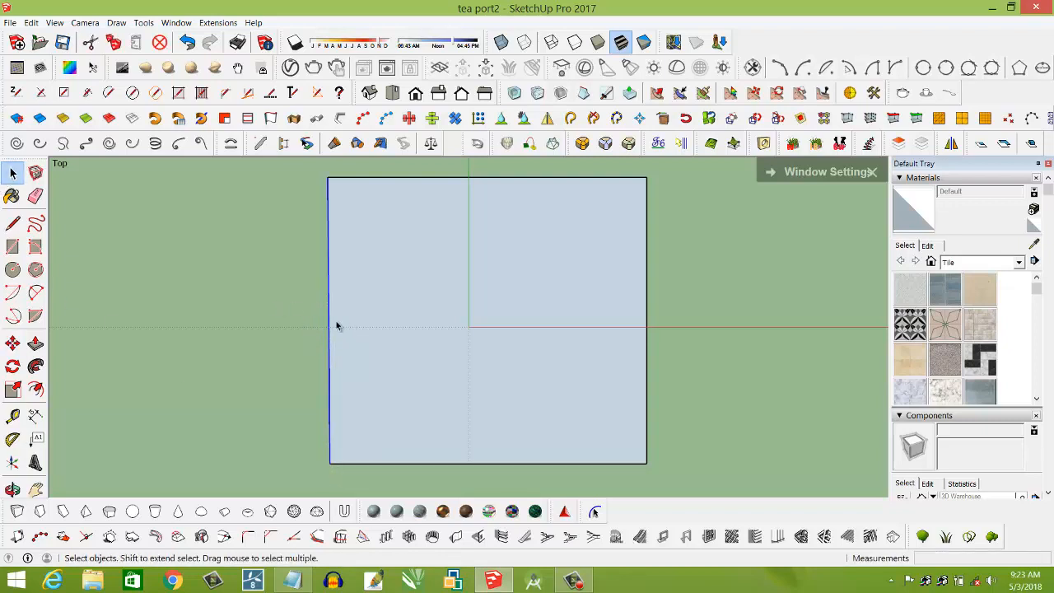
{"action": "left_click", "coordinate": [12, 343]}
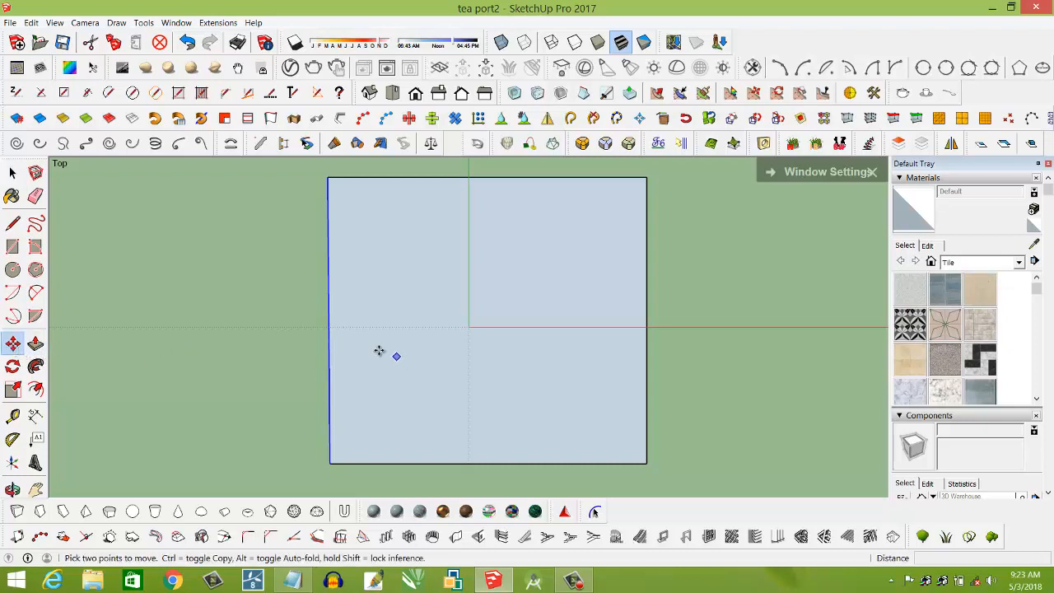
{"action": "left_click", "coordinate": [332, 323]}
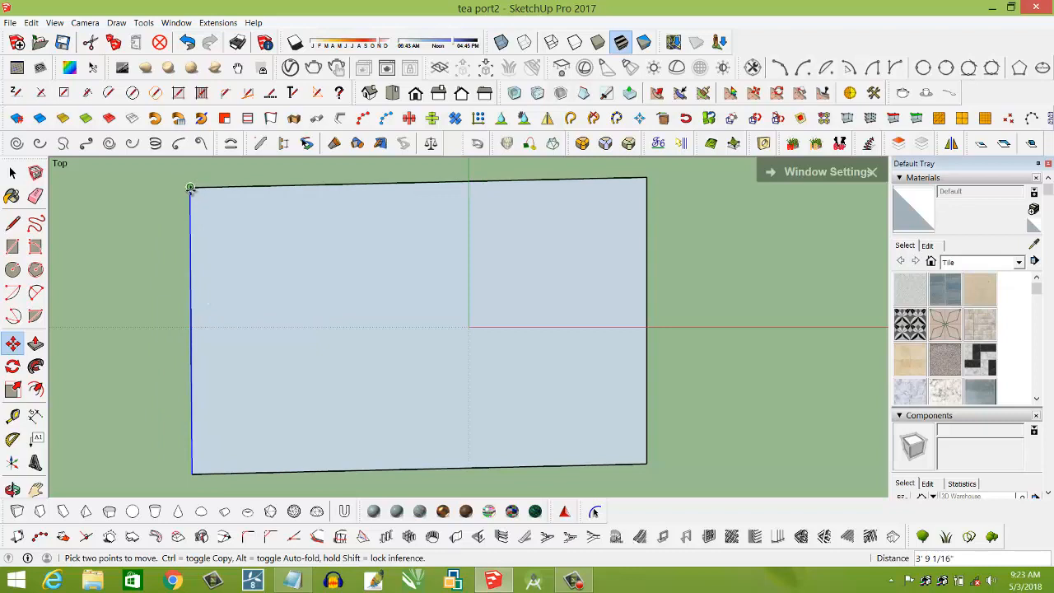
{"action": "left_click", "coordinate": [195, 188]}
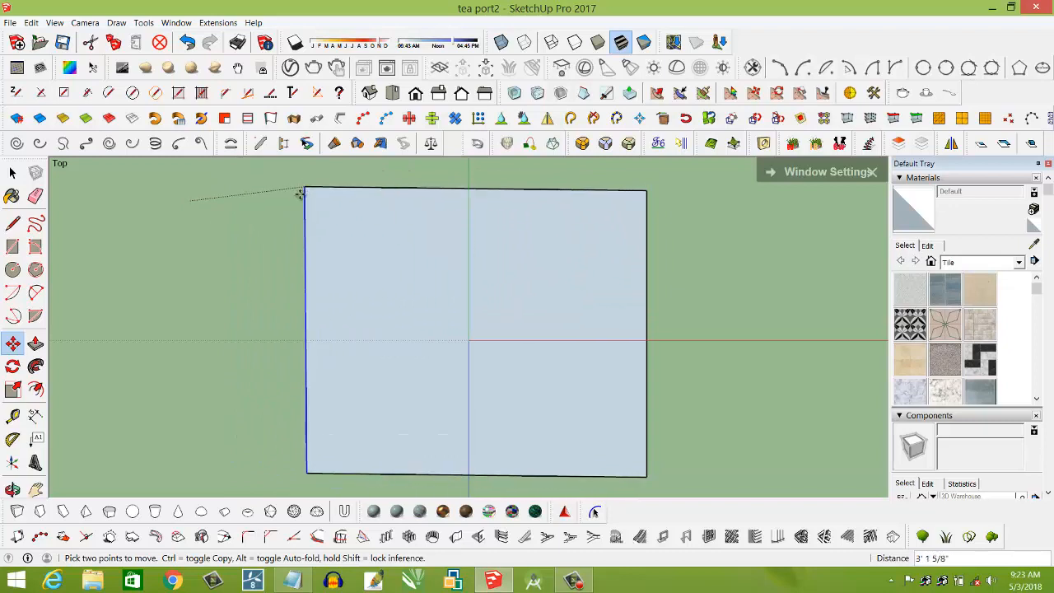
{"action": "left_click", "coordinate": [298, 191]}
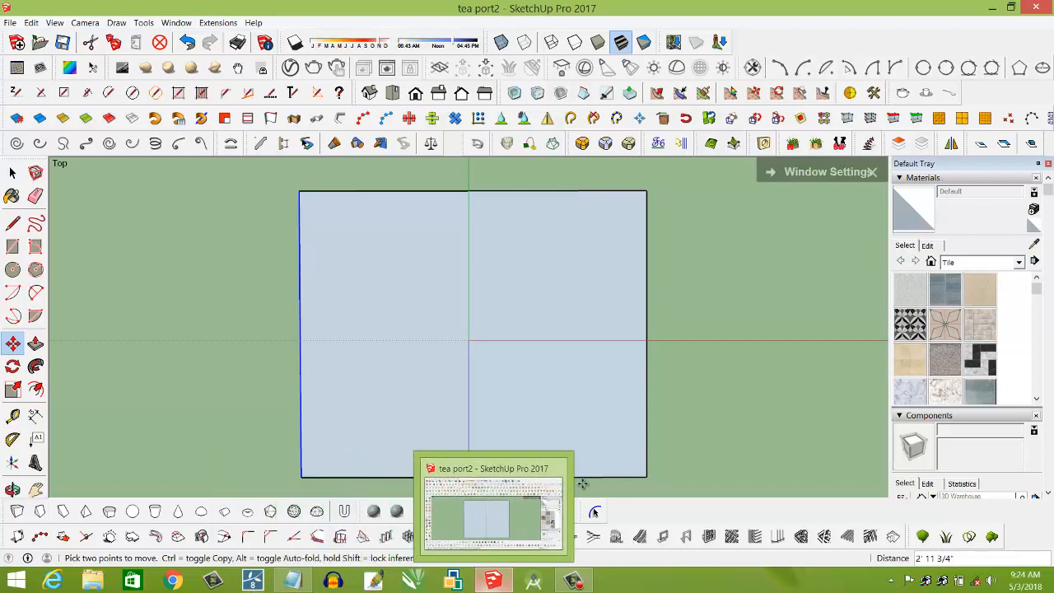
Push/Pull the rectangle's face upward by 1 7/16" to form a thin slab.
{"action": "middle_click_drag", "start_coordinate": [699, 461], "coordinate": [679, 235]}
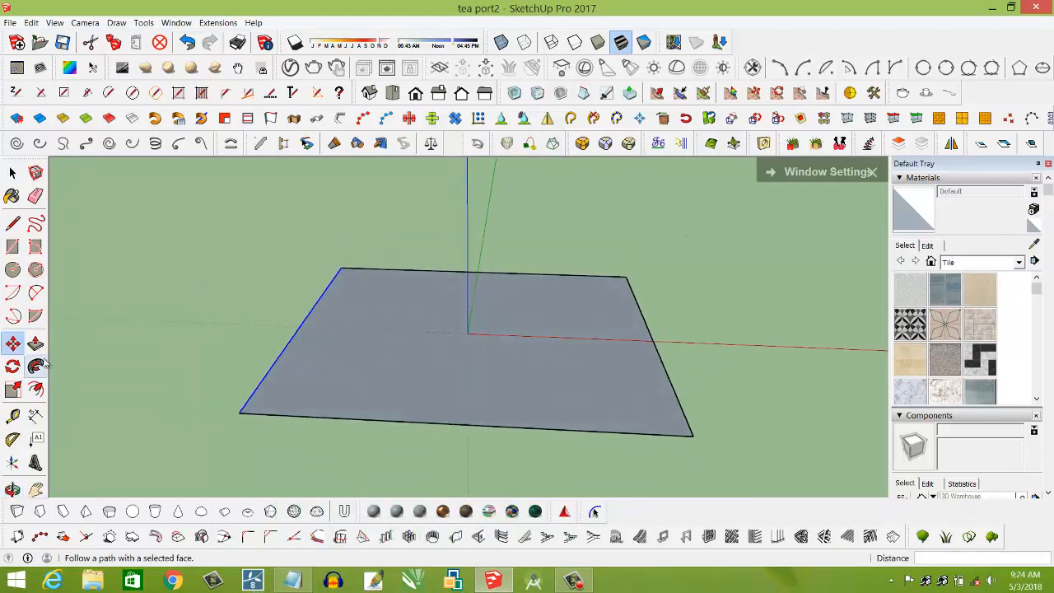
{"action": "left_click", "coordinate": [35, 343]}
{"action": "left_click", "coordinate": [404, 378]}
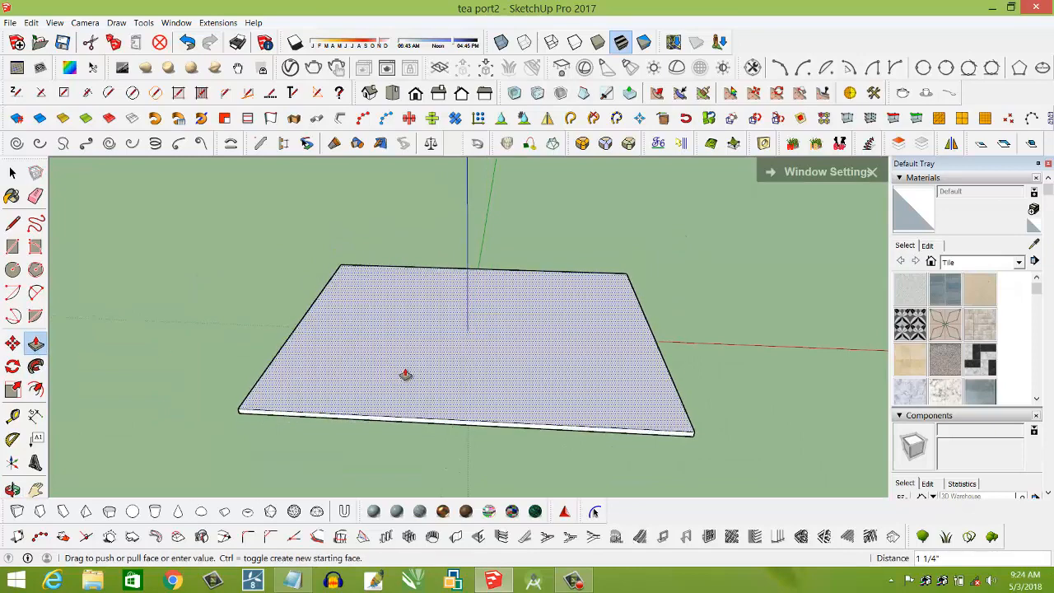
{"action": "middle_click_drag", "start_coordinate": [233, 315], "coordinate": [227, 400]}
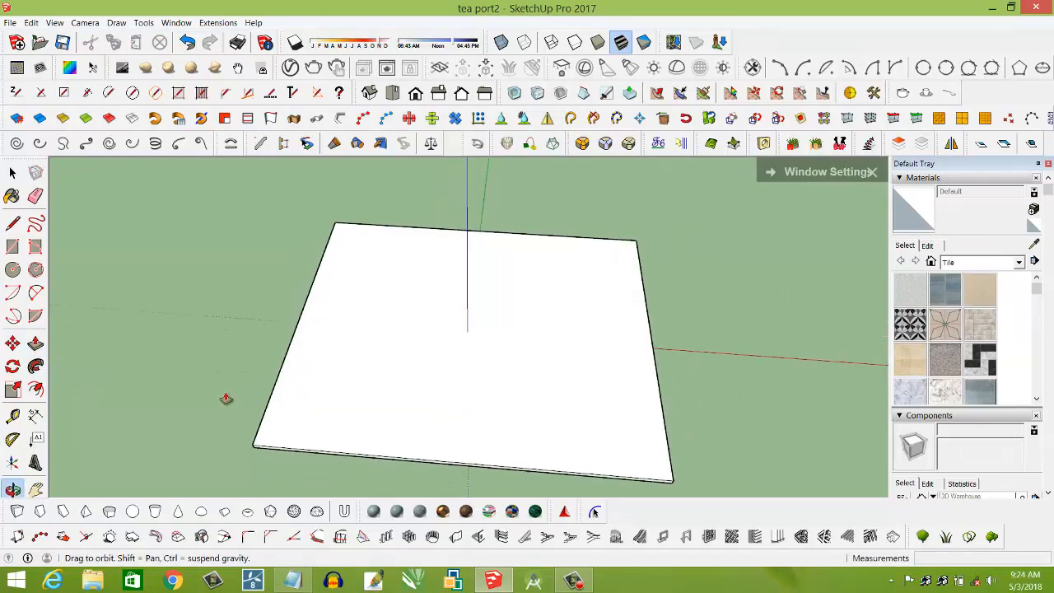
{"action": "scroll", "coordinate": [234, 381], "scroll_direction": "up", "scroll_amount": 2}
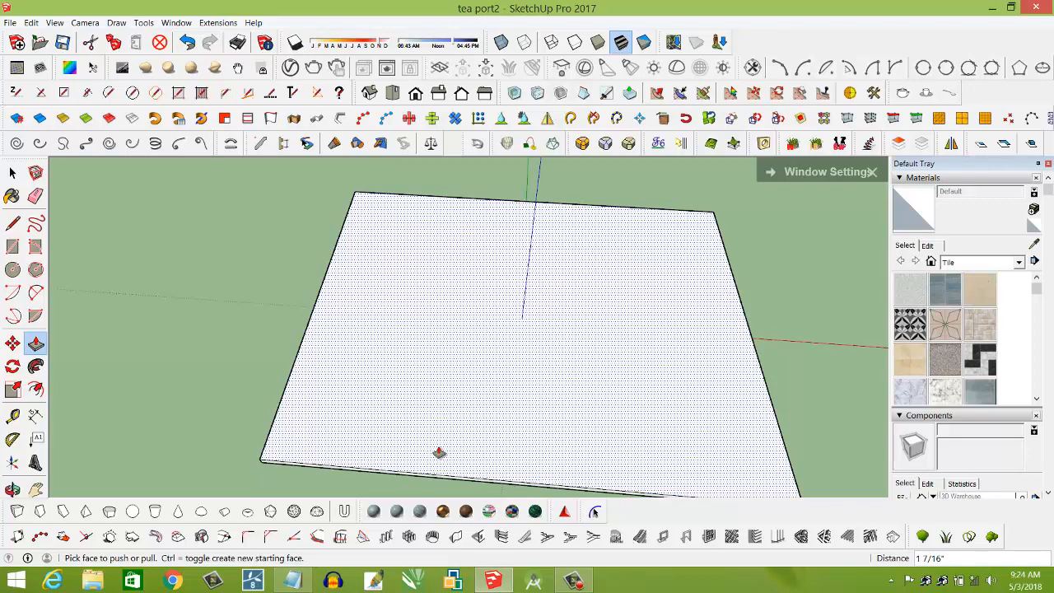
{"action": "middle_click_drag", "start_coordinate": [432, 327], "coordinate": [449, 292]}
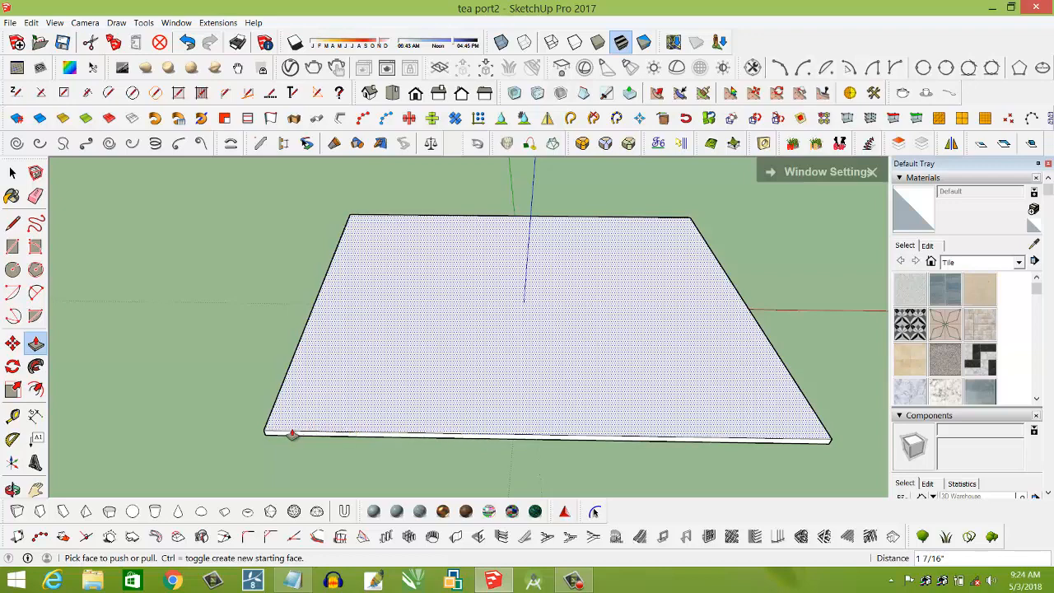
{"action": "middle_click_drag", "start_coordinate": [458, 346], "coordinate": [457, 377]}
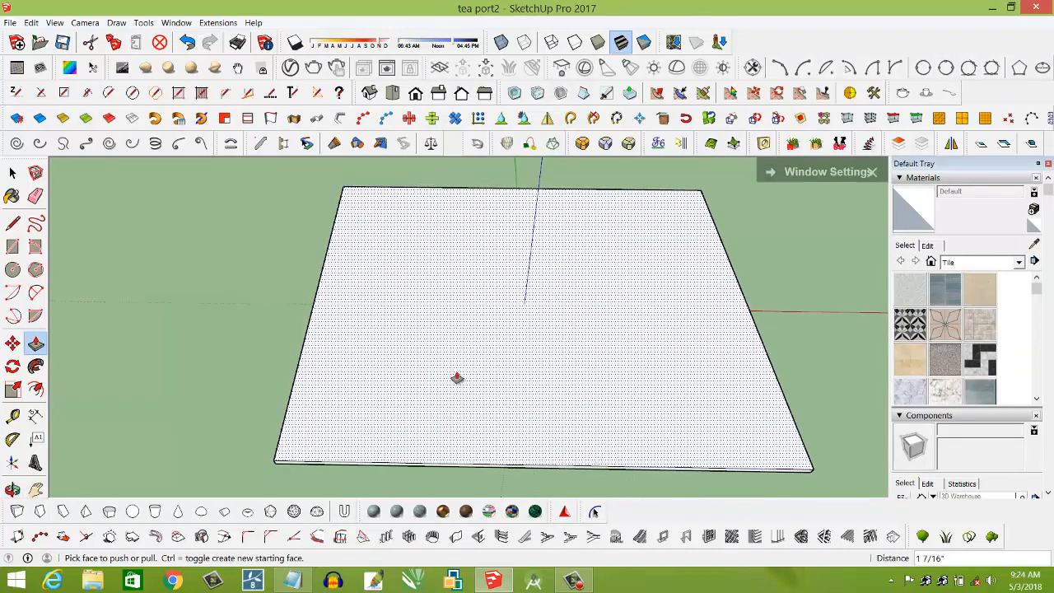